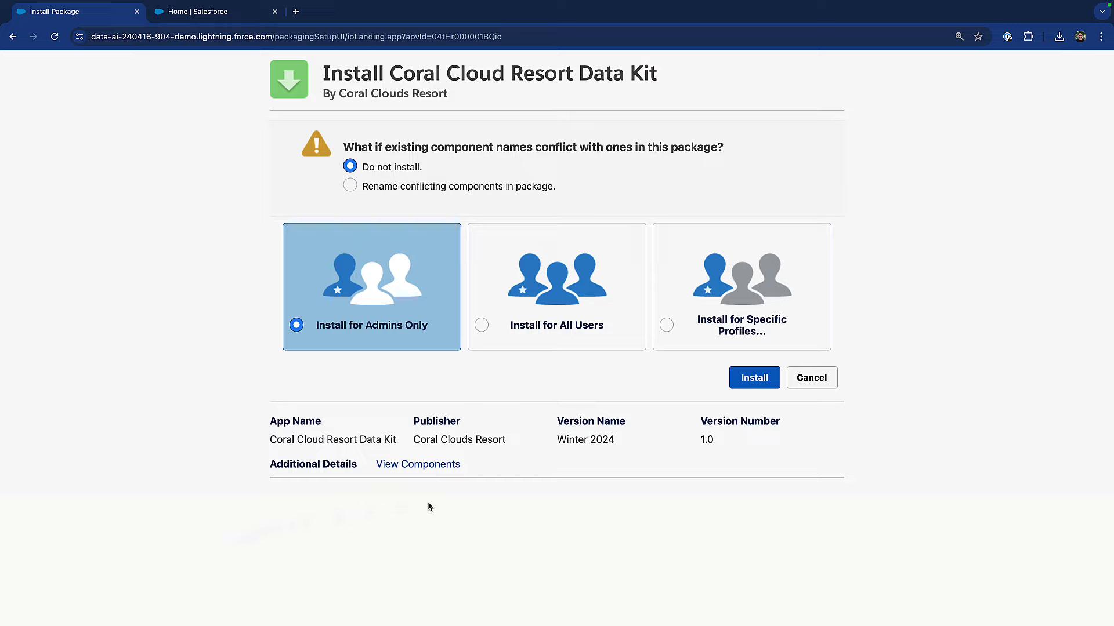
# Install the Coral Cloud Resort Data Kit for admins only and close the Installation Complete notice
pyautogui.click(748, 379)
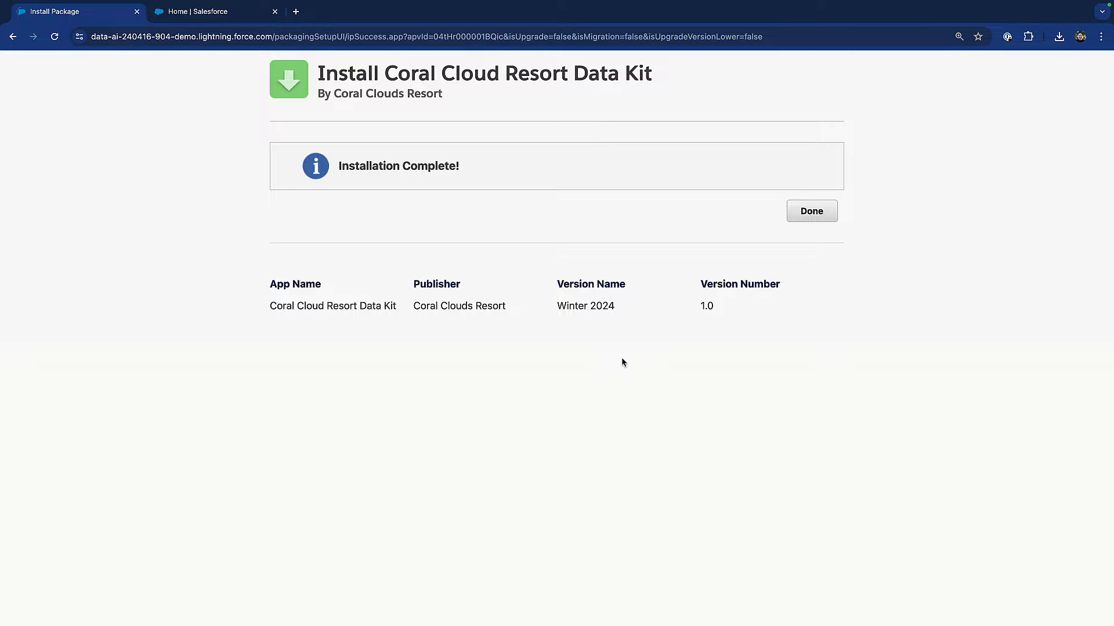
pyautogui.click(809, 214)
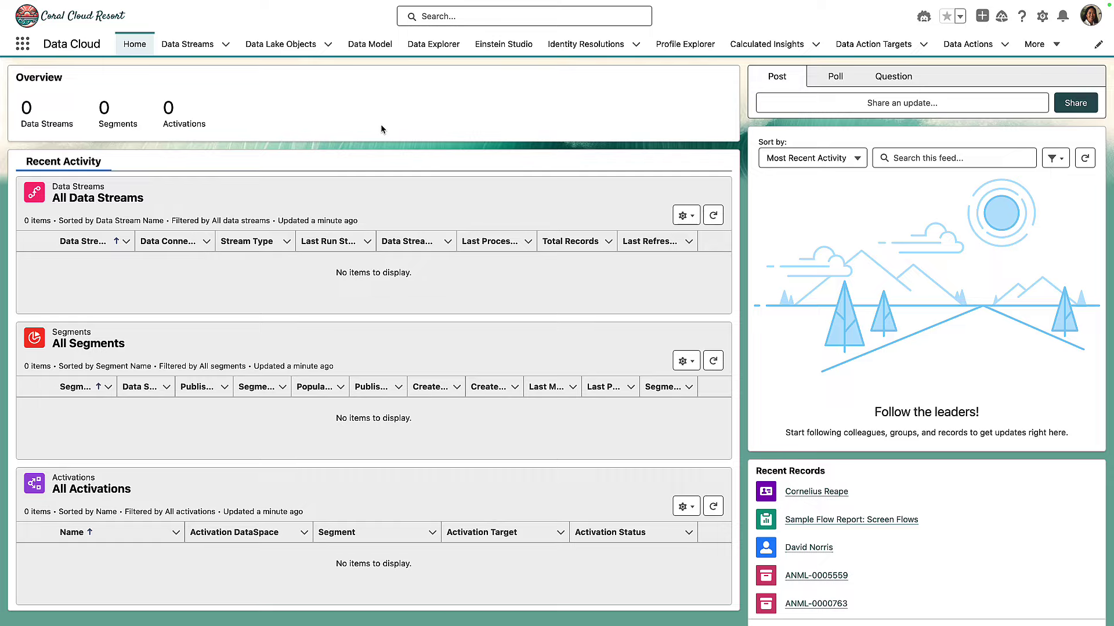
# Create a Salesforce CRM data stream from the Coral_Cloud_Guest bundle and deploy its Contact stream
pyautogui.click(187, 44)
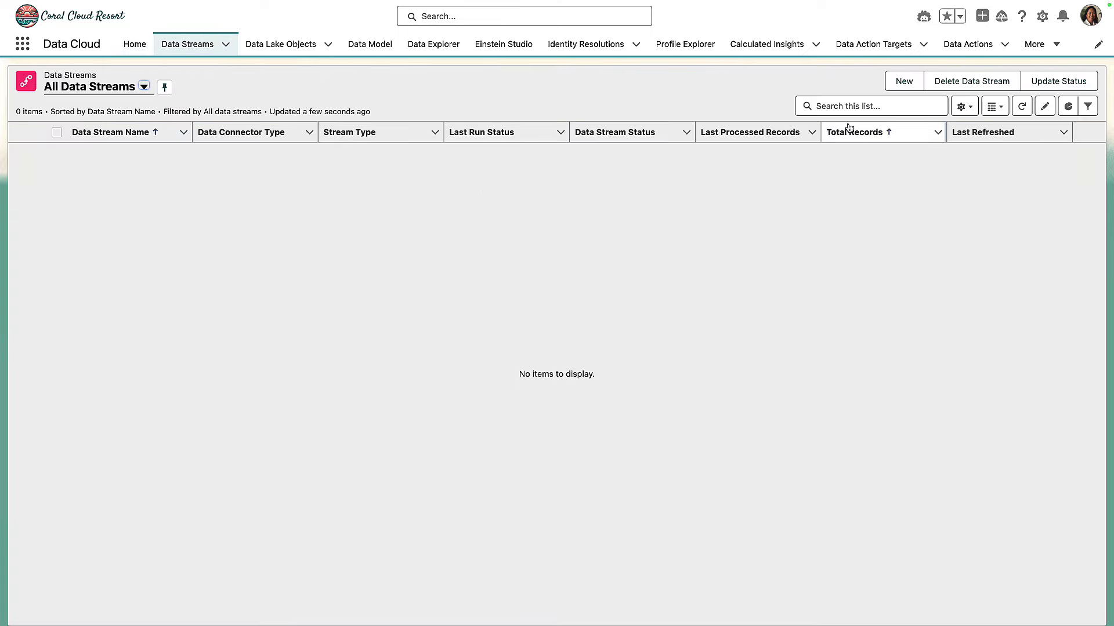
pyautogui.click(902, 85)
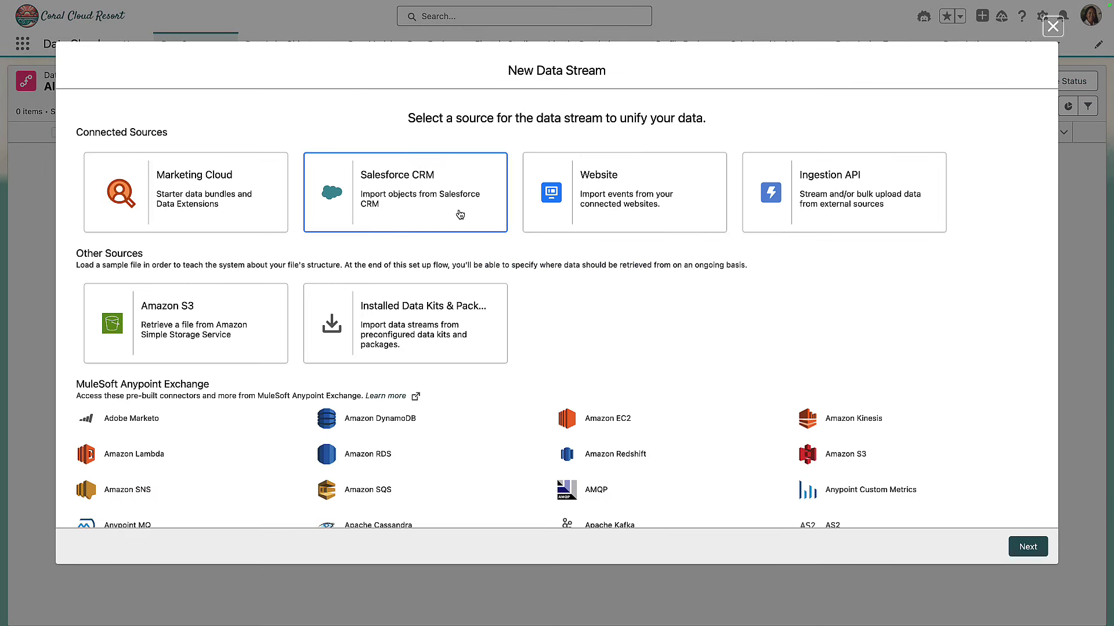
pyautogui.click(450, 215)
pyautogui.click(1030, 547)
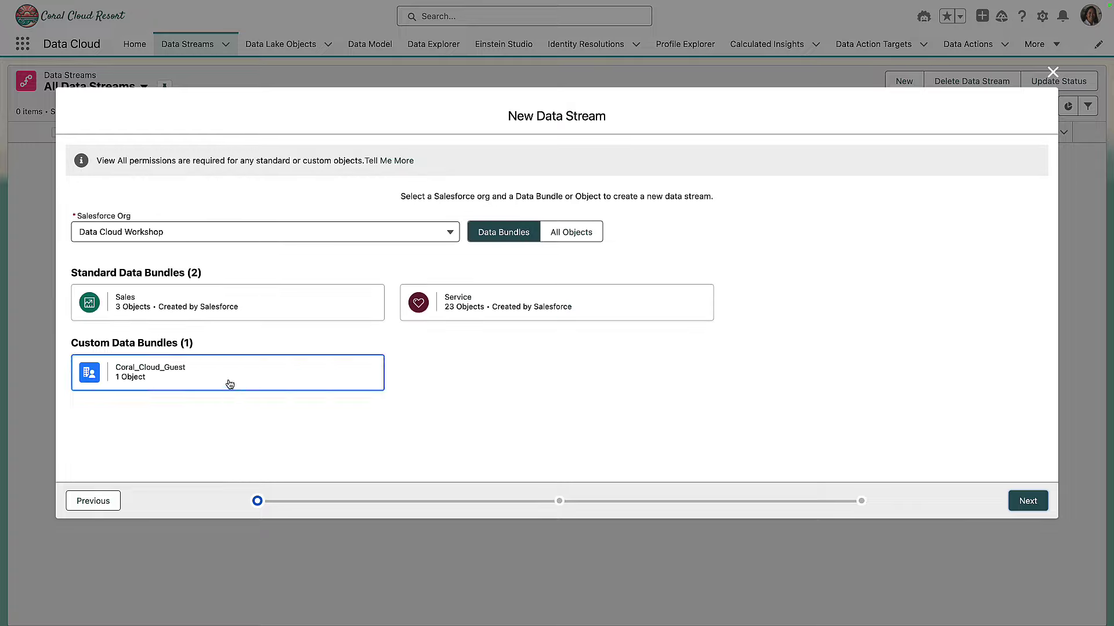
pyautogui.click(228, 380)
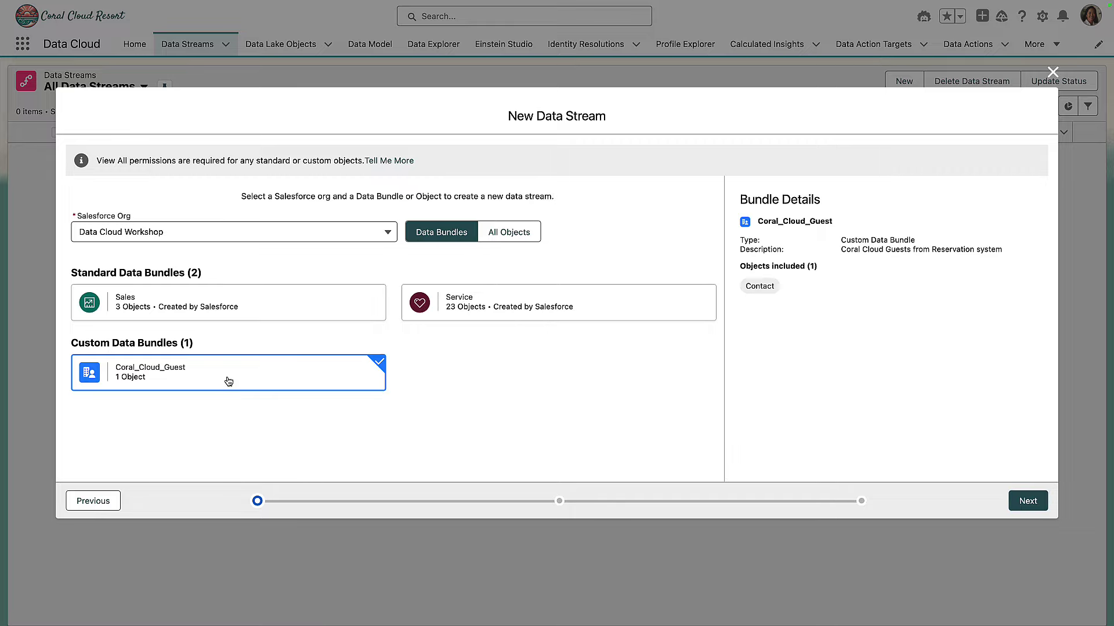
pyautogui.click(1028, 501)
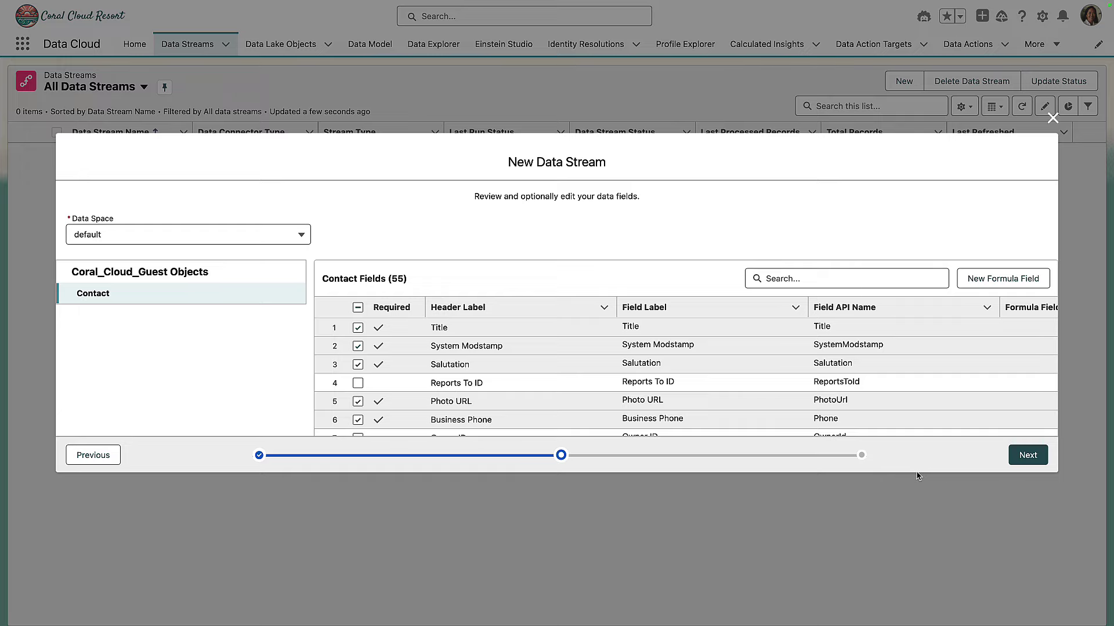
pyautogui.click(1028, 456)
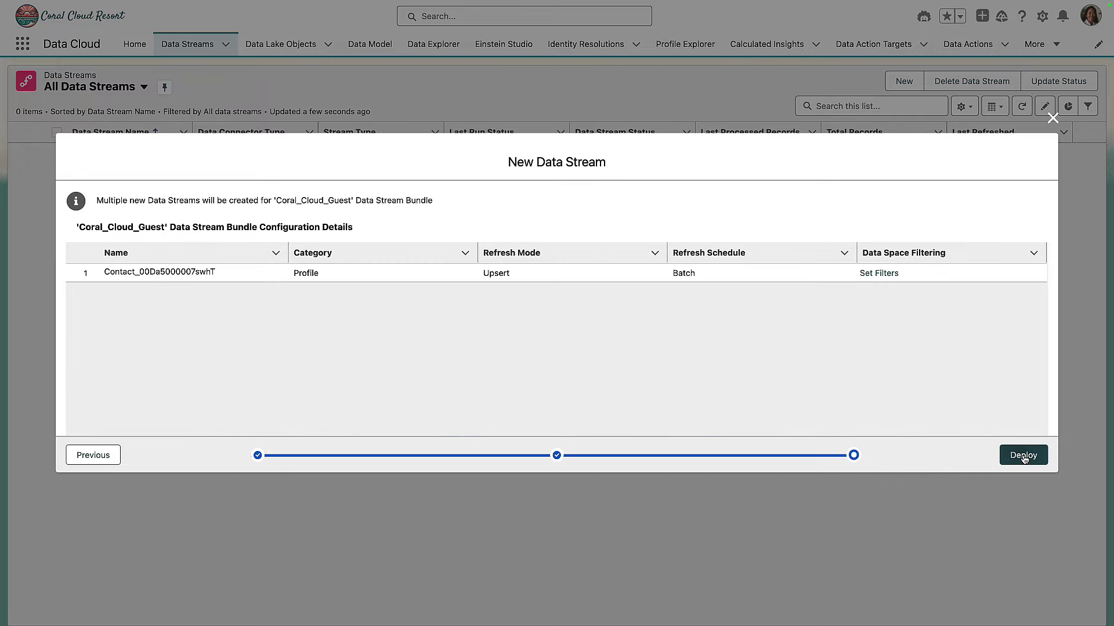
pyautogui.click(1024, 457)
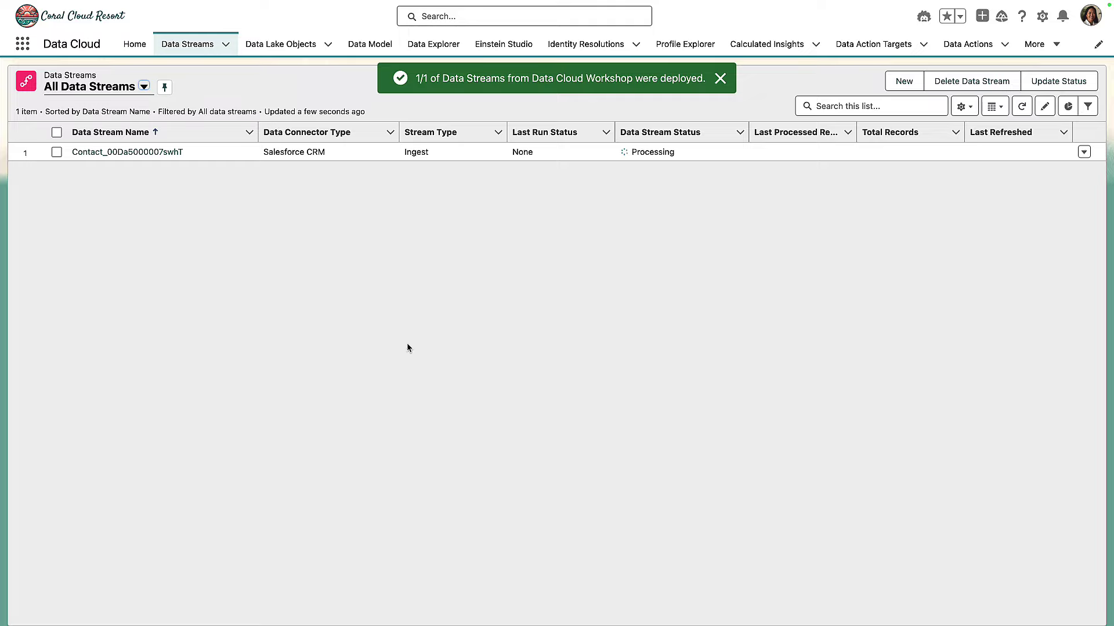
# Open the Contact_00Da5000007swhT stream and review its data mappings, 29 of 35 fields mapped
pyautogui.click(124, 157)
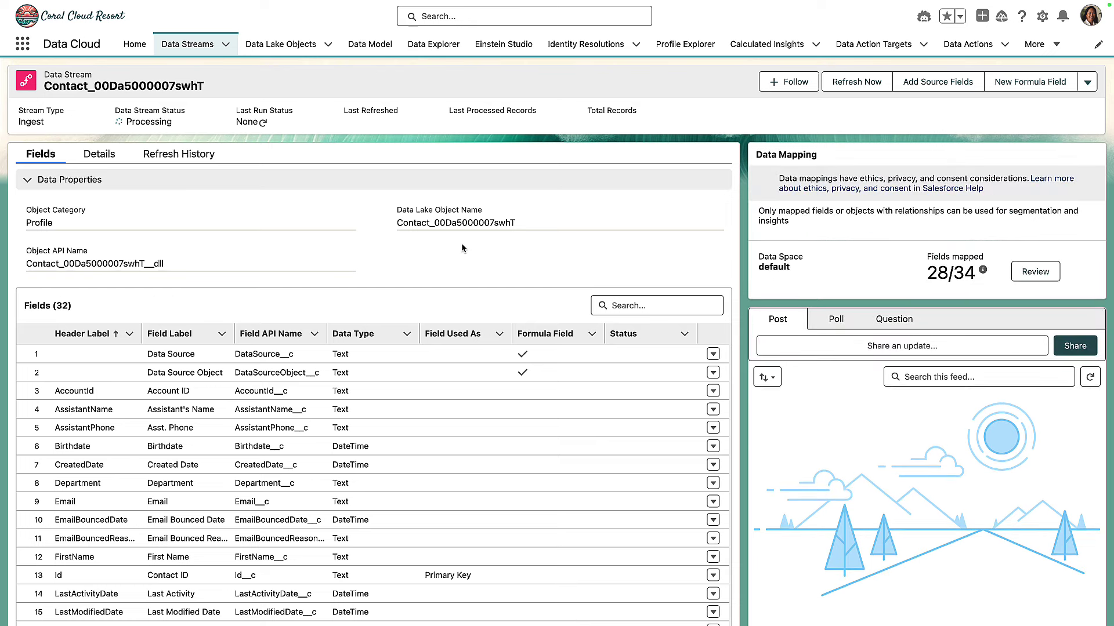
pyautogui.click(1024, 271)
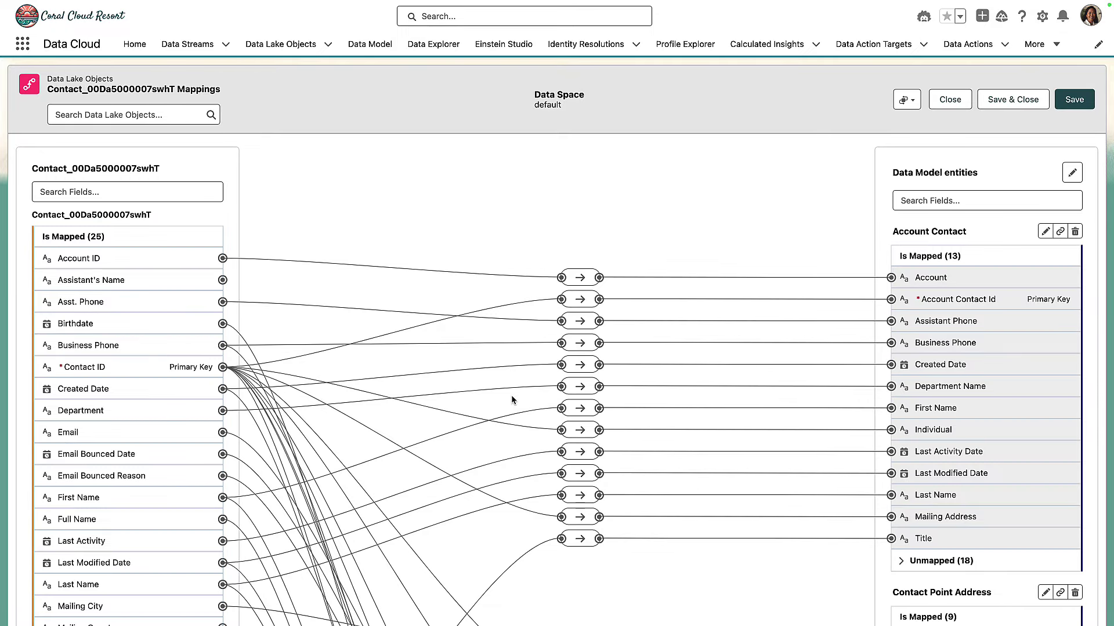
pyautogui.scroll(-10, 511, 395)
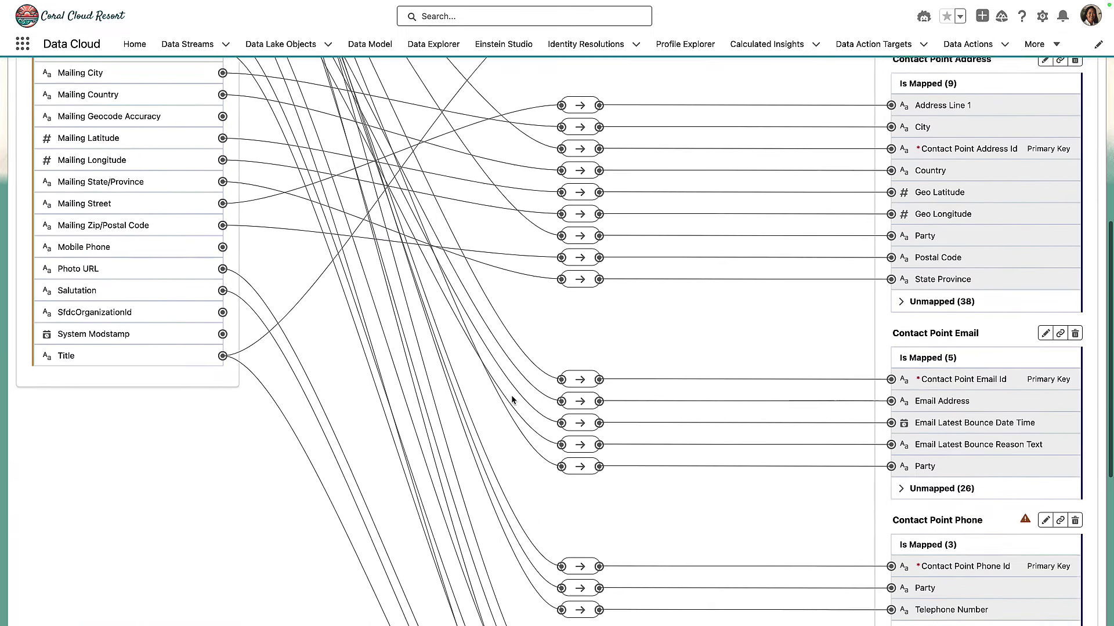
pyautogui.scroll(-5, 511, 399)
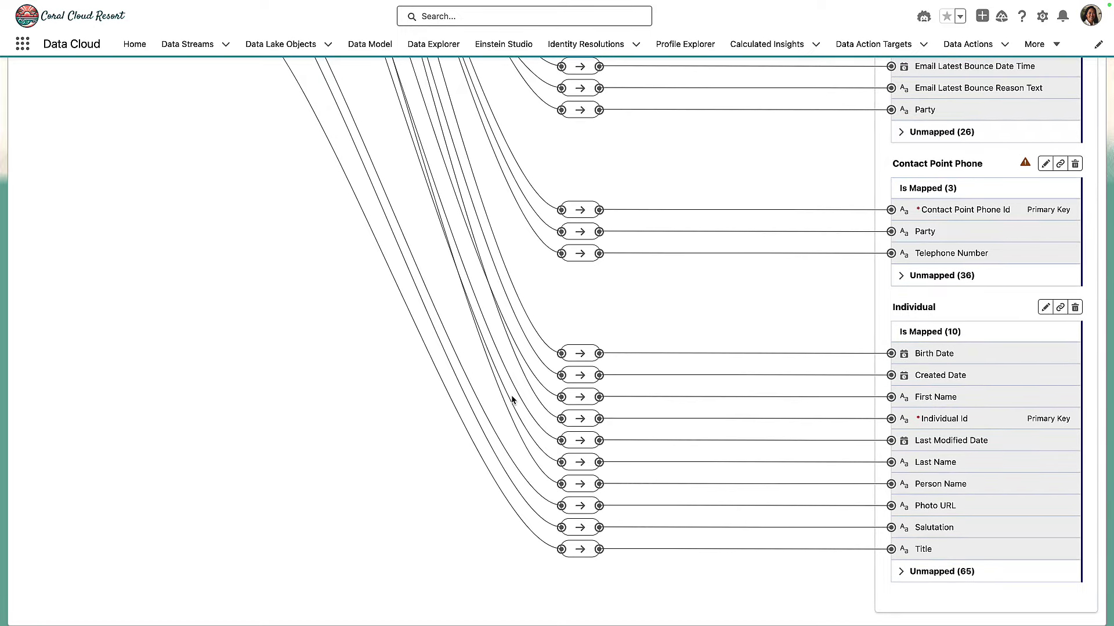
pyautogui.scroll(15, 511, 399)
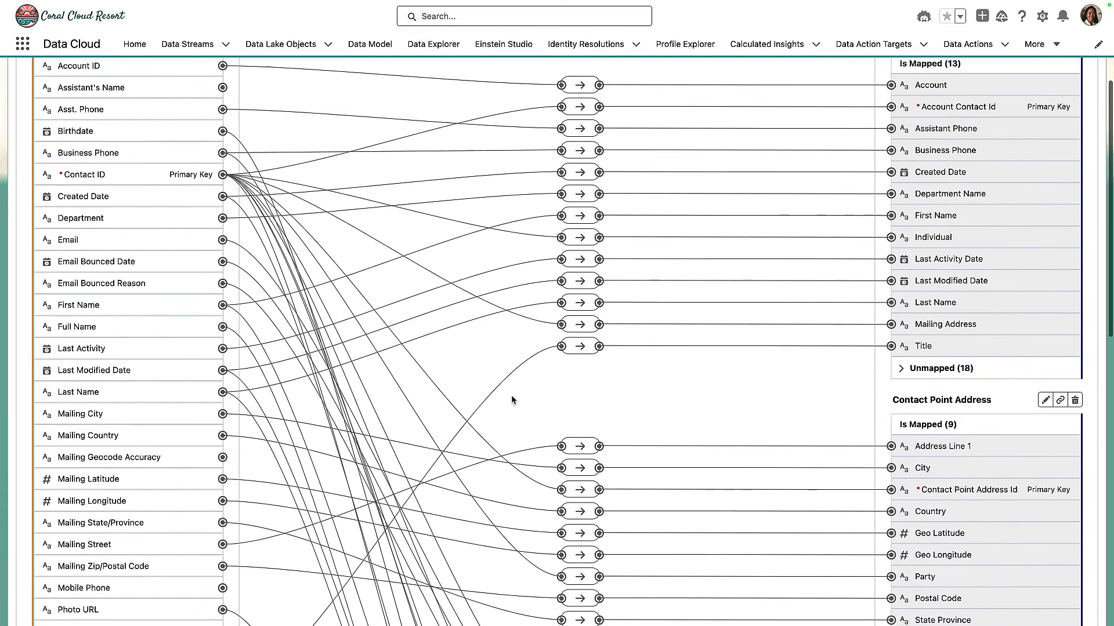
pyautogui.scroll(1, 512, 399)
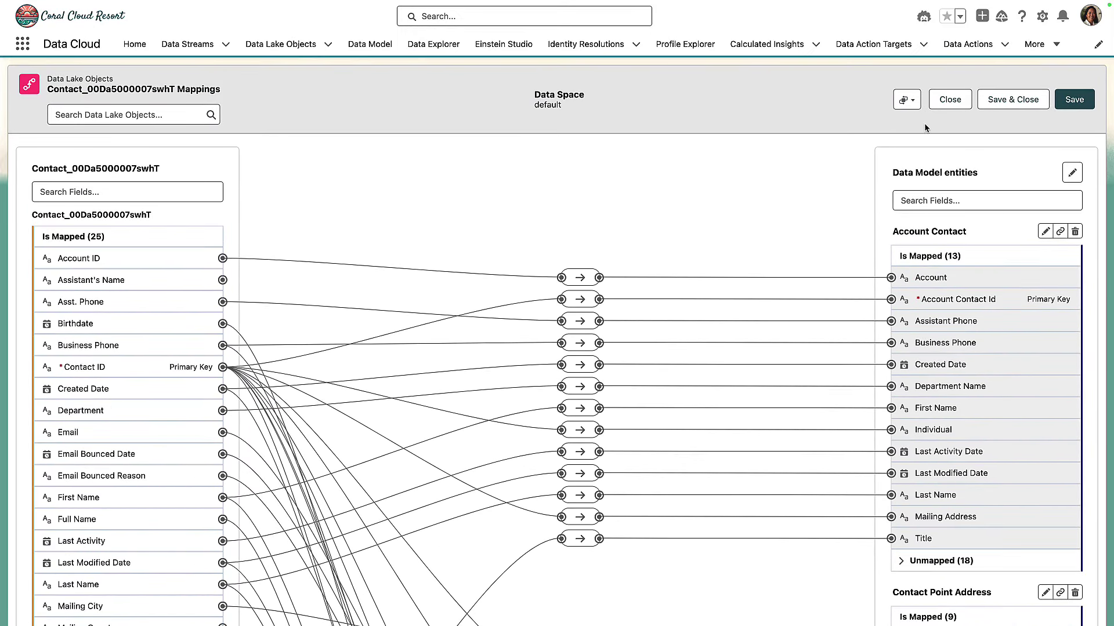
pyautogui.click(950, 100)
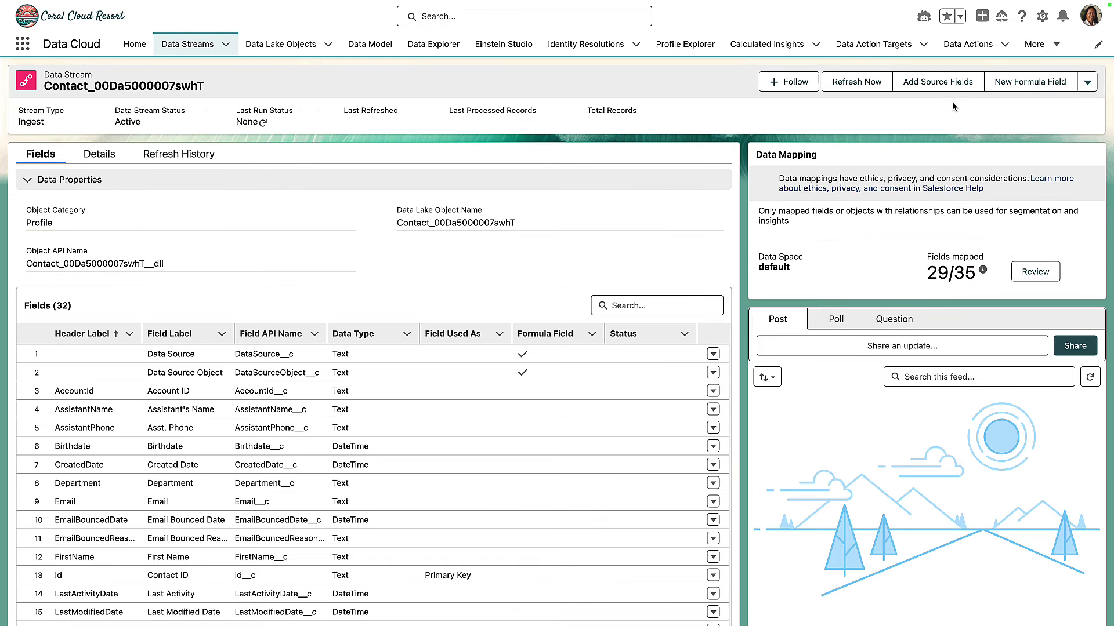
# Refresh the Contact stream now and confirm the Coral Cloud S3 Connection exists under Data Cloud Connectors
pyautogui.click(856, 83)
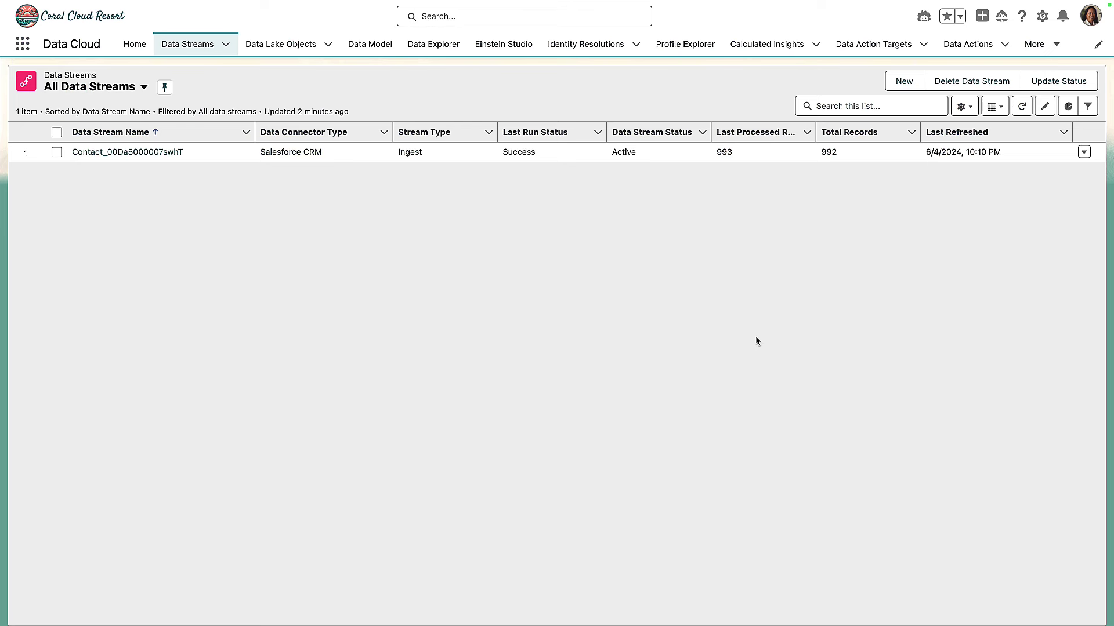
pyautogui.click(1042, 18)
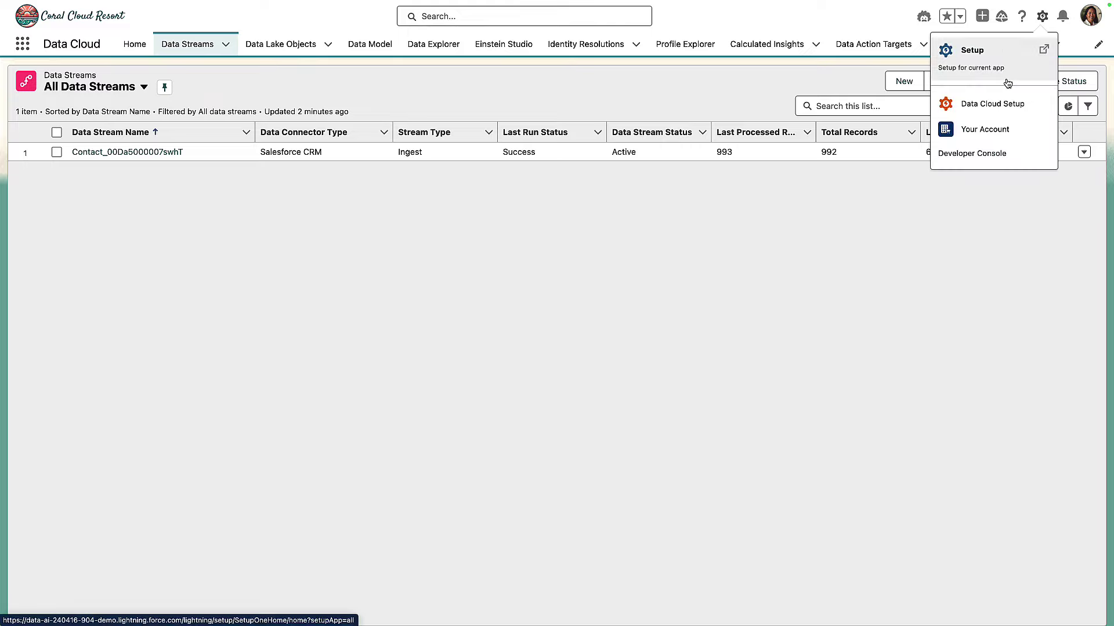
pyautogui.click(993, 107)
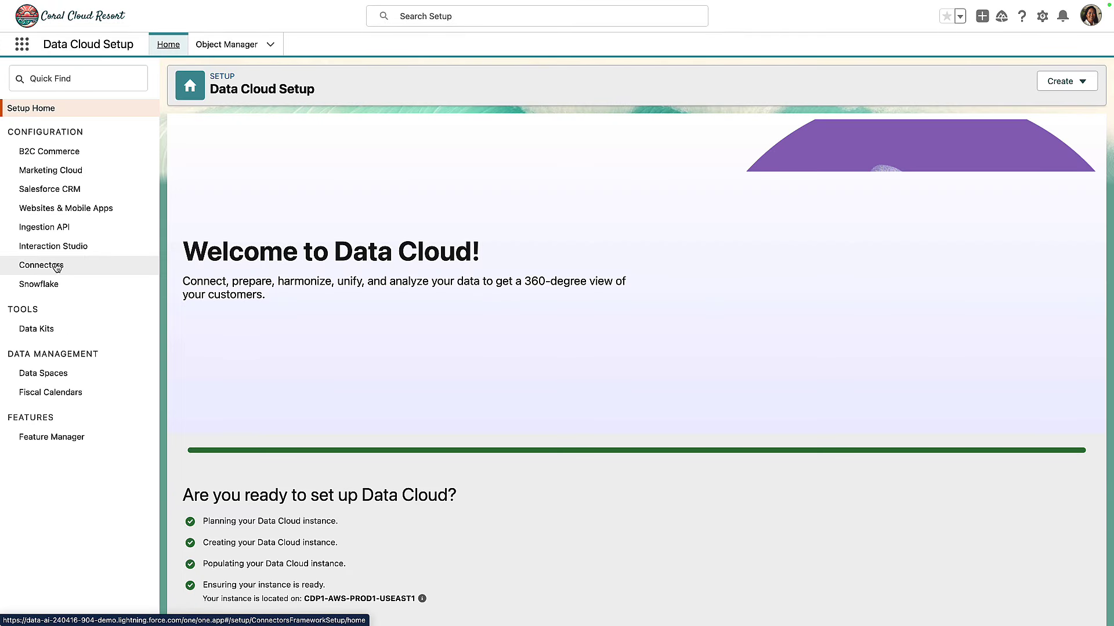
pyautogui.click(42, 265)
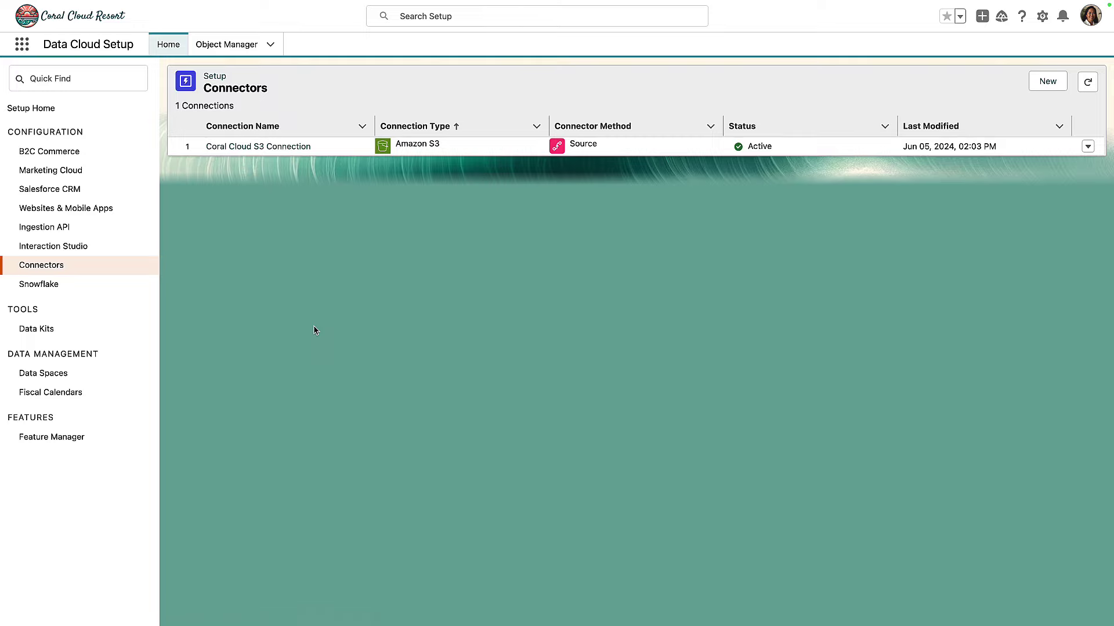
pyautogui.click(286, 147)
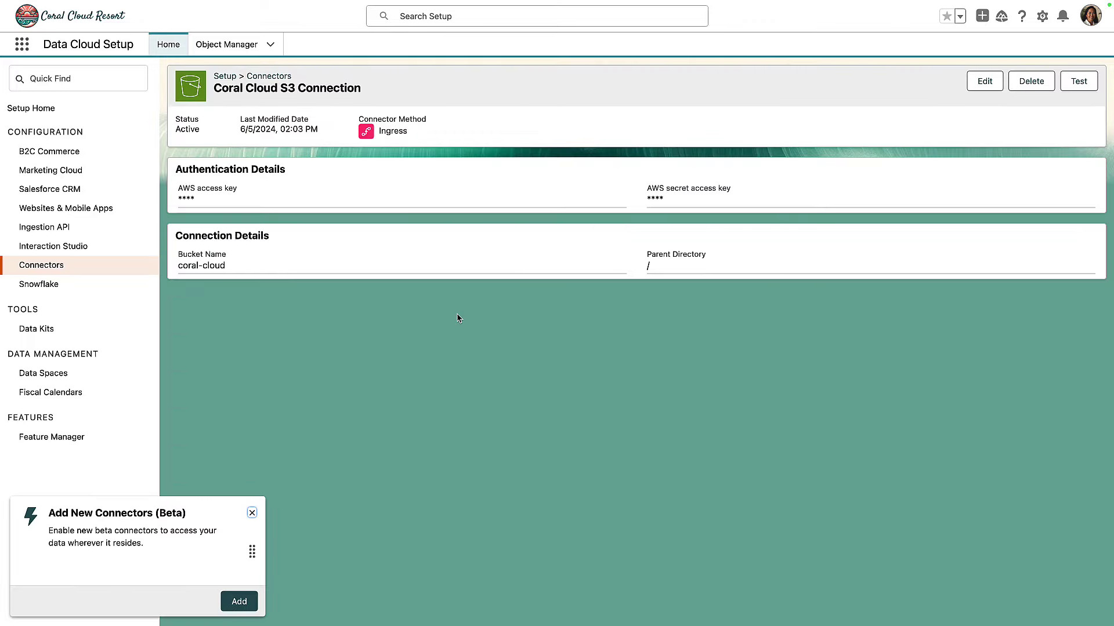
pyautogui.click(251, 514)
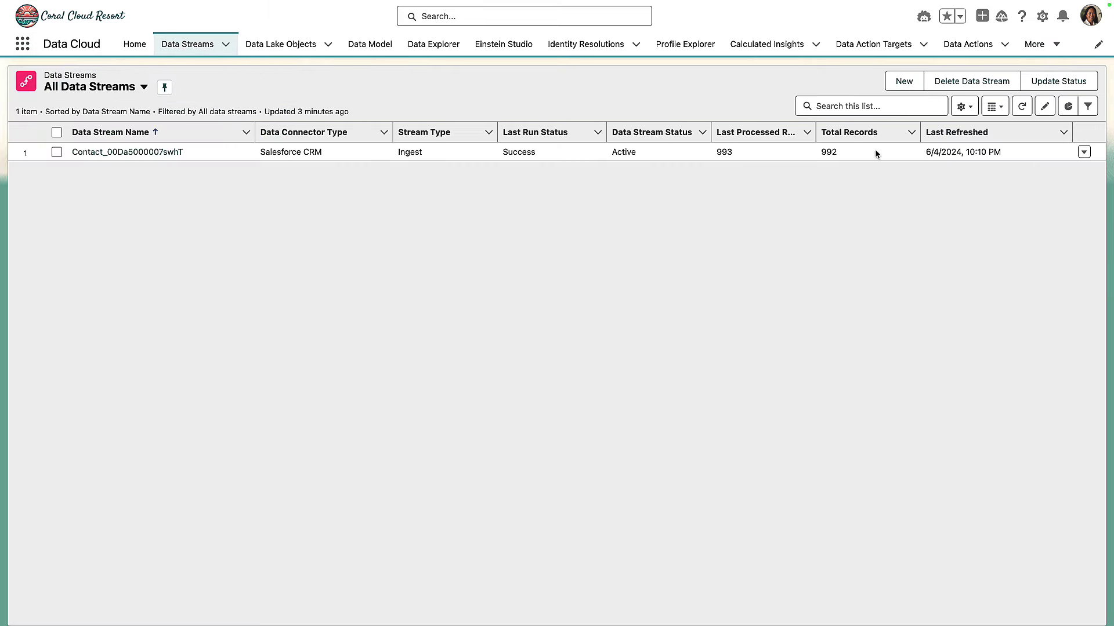
# Start a new Amazon S3 data stream reading the guests CSV file from the Coral Cloud connection
pyautogui.click(904, 81)
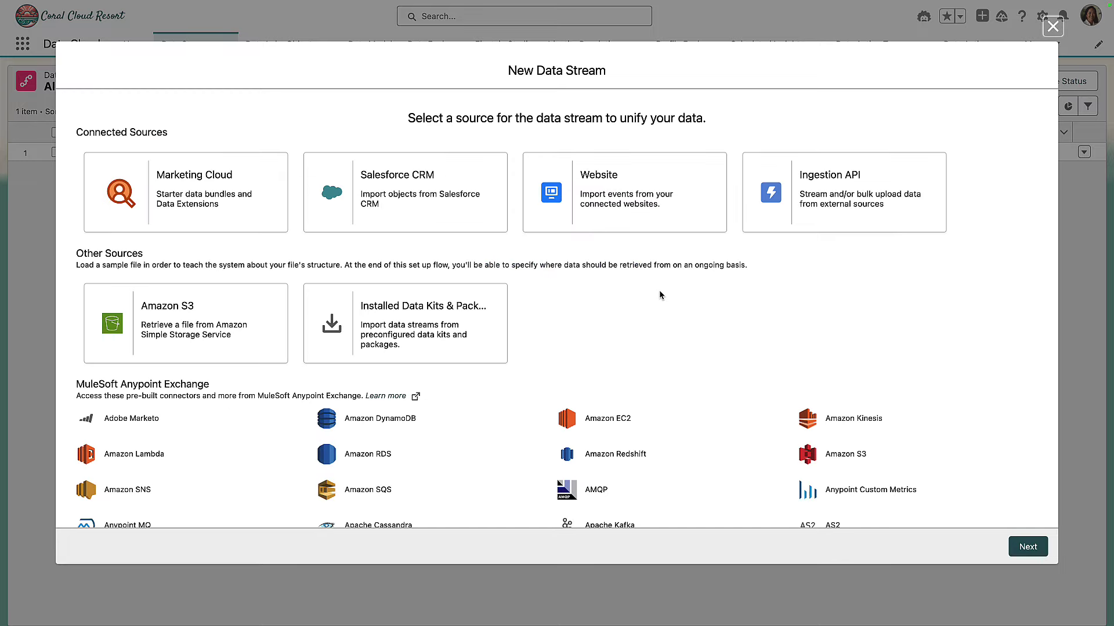
pyautogui.click(265, 320)
pyautogui.click(264, 320)
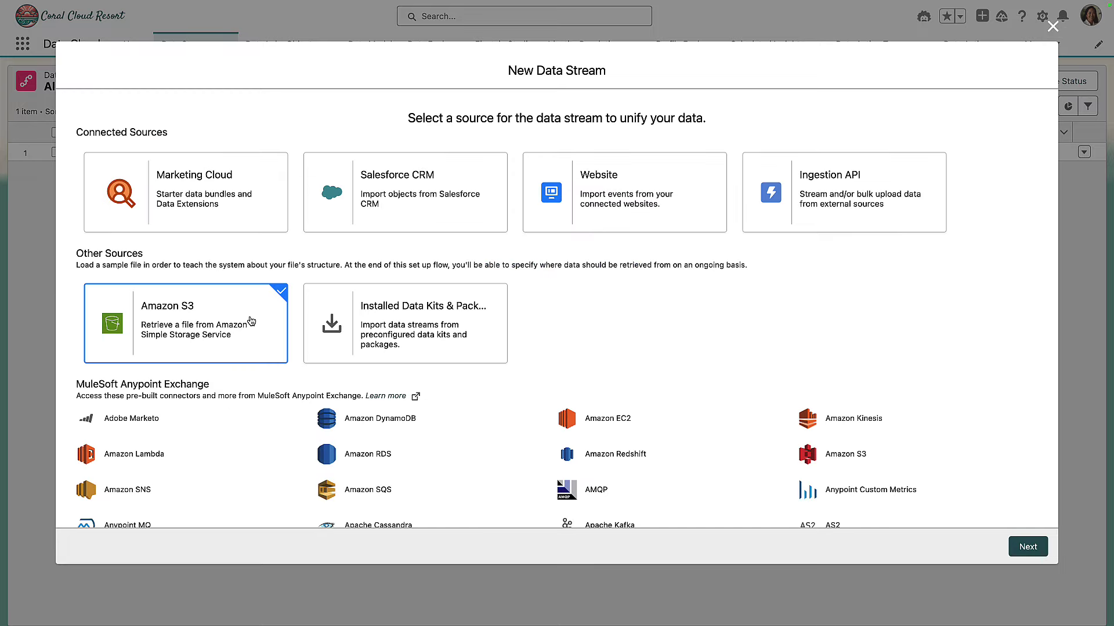
pyautogui.click(1020, 547)
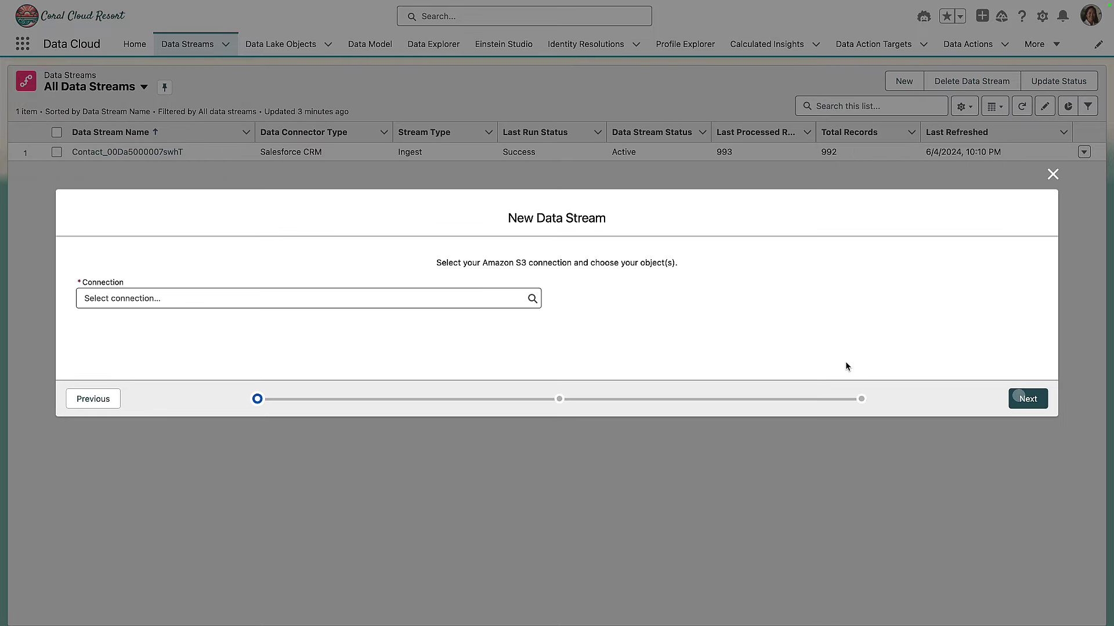
pyautogui.click(595, 360)
pyautogui.write('Coral_Clouds_Guests.csv')
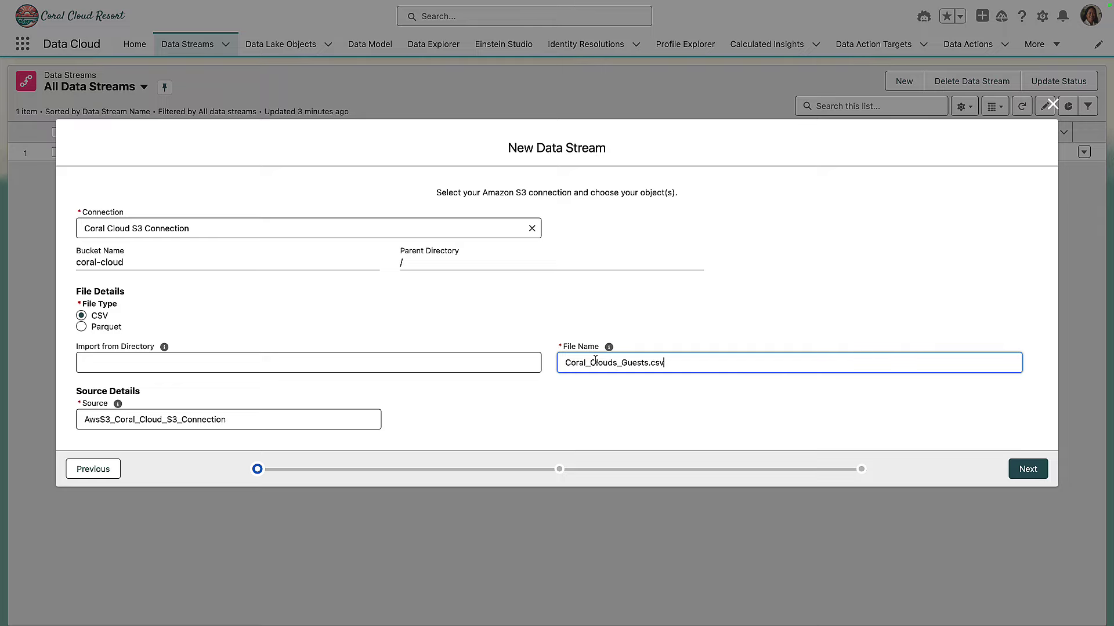
pyautogui.click(1019, 469)
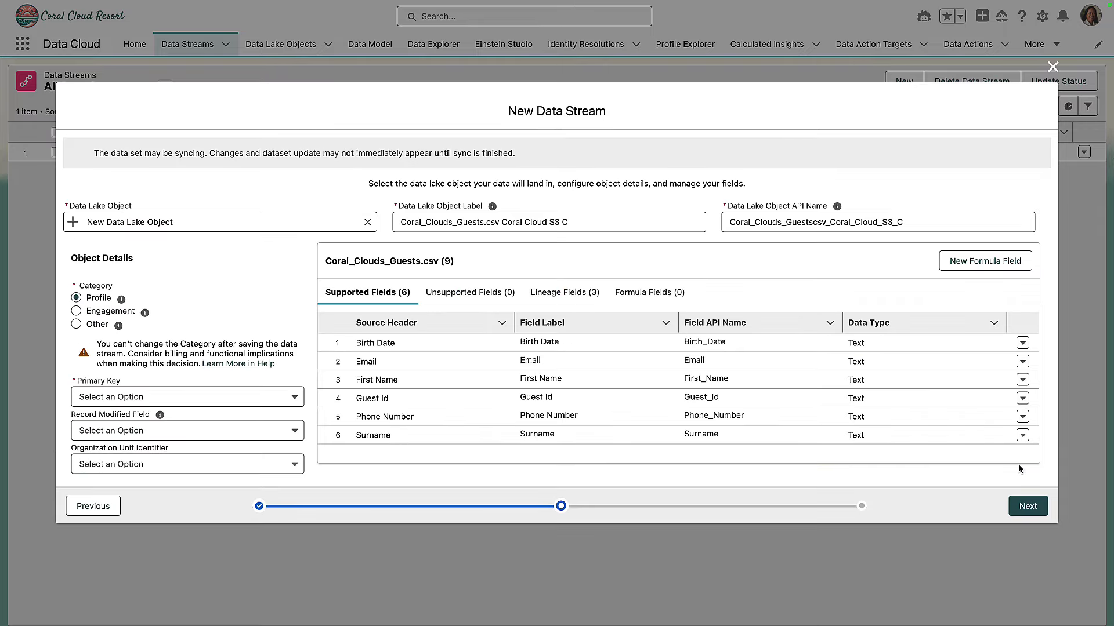
# Label the data lake object 'Guest' and make Guest Id its primary key
pyautogui.moveTo(608, 223); pyautogui.dragTo(374, 222)
pyautogui.write('Guest')
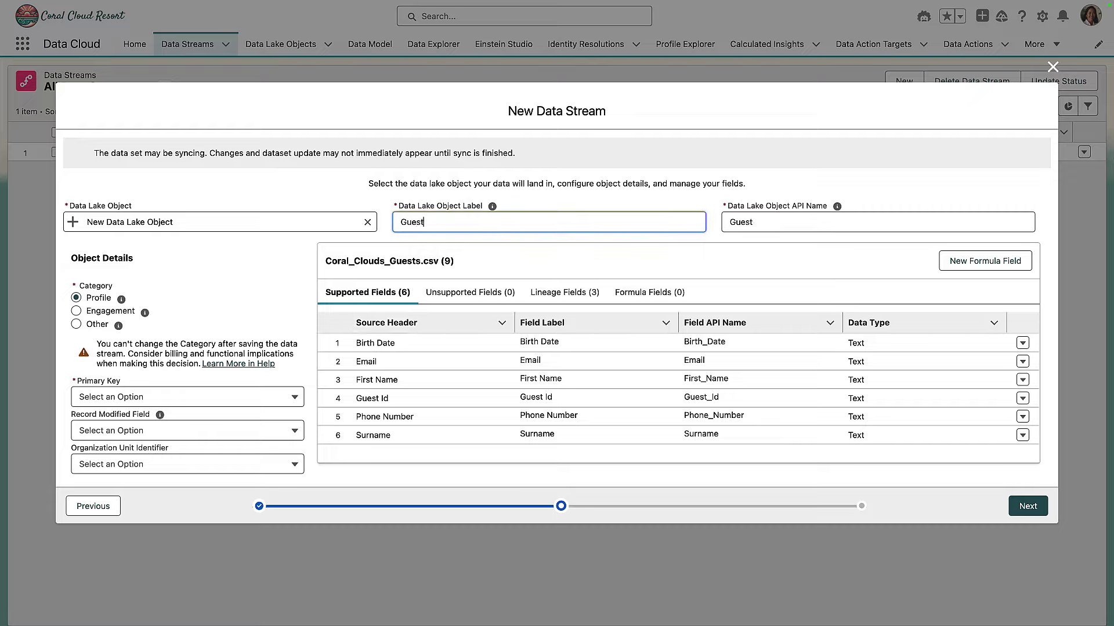
pyautogui.press('Tab')
pyautogui.click(152, 399)
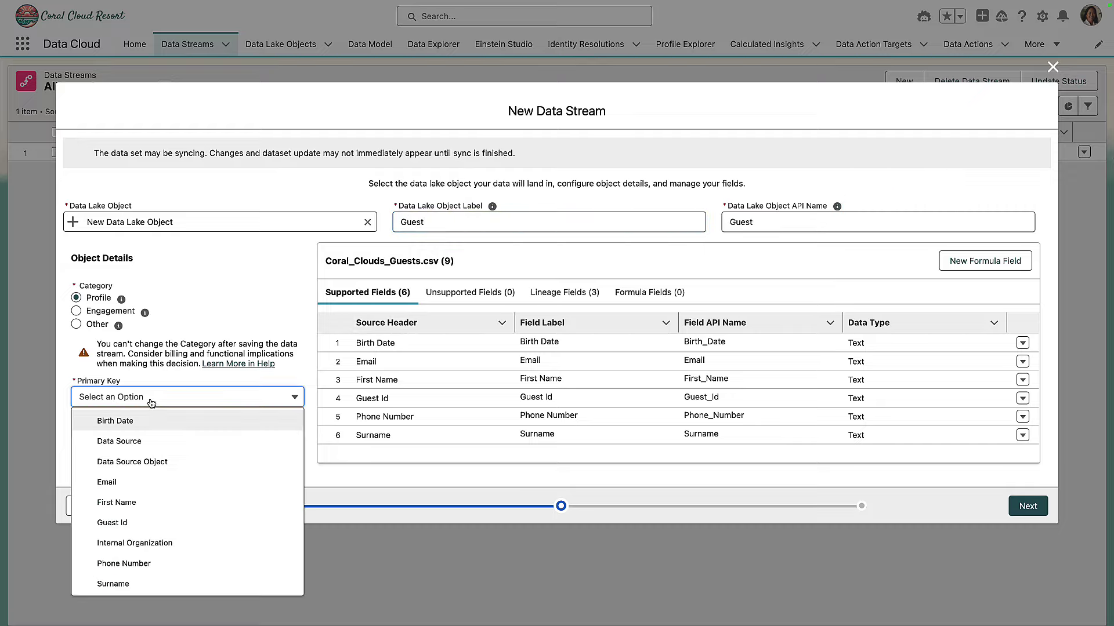
pyautogui.click(151, 523)
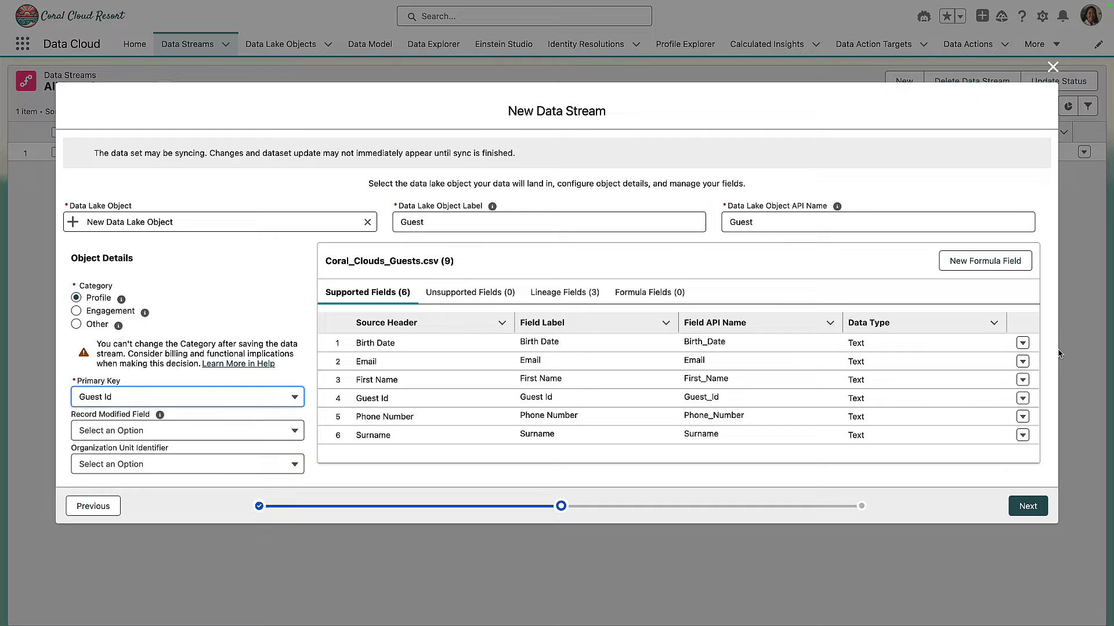
# Set Email's data type to Email and Phone Number's to Phone, then deploy the Guest stream
pyautogui.click(1022, 361)
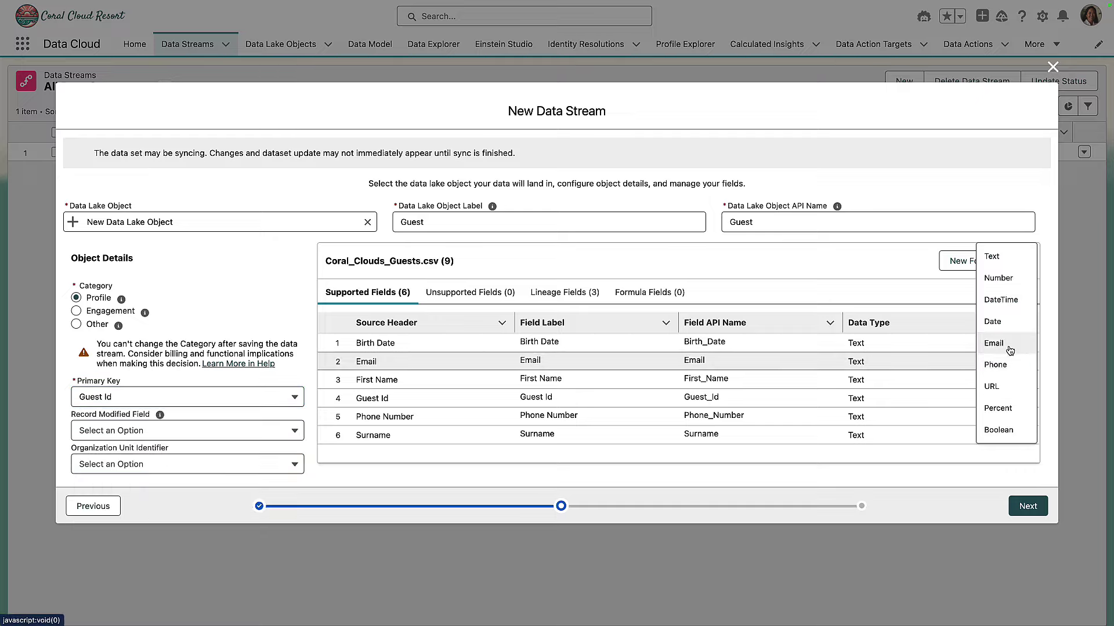
pyautogui.click(1009, 344)
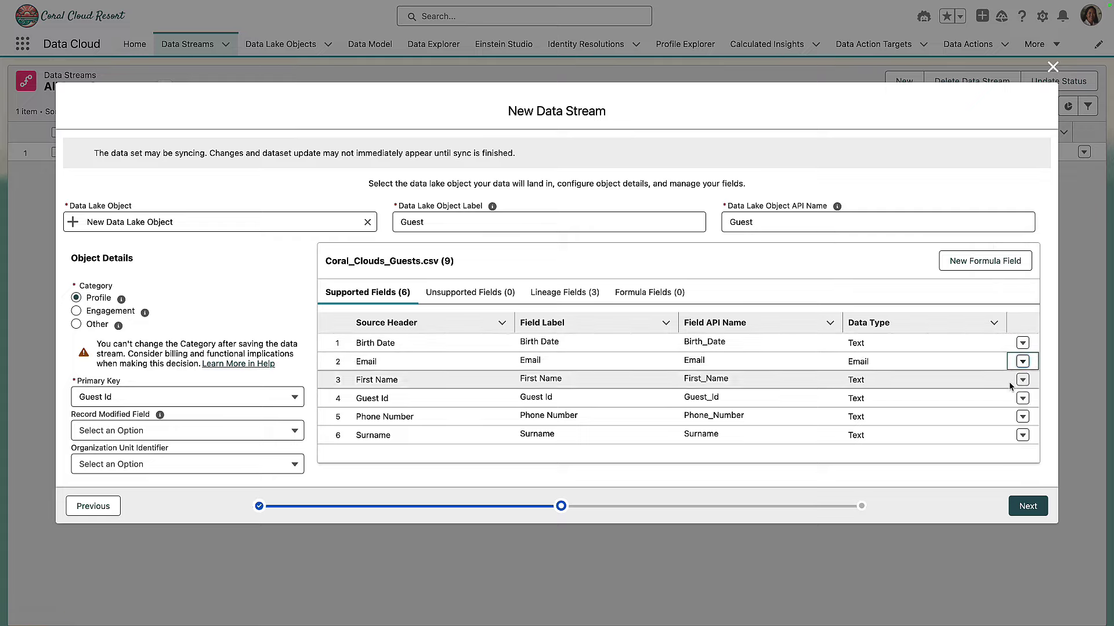
pyautogui.click(1022, 417)
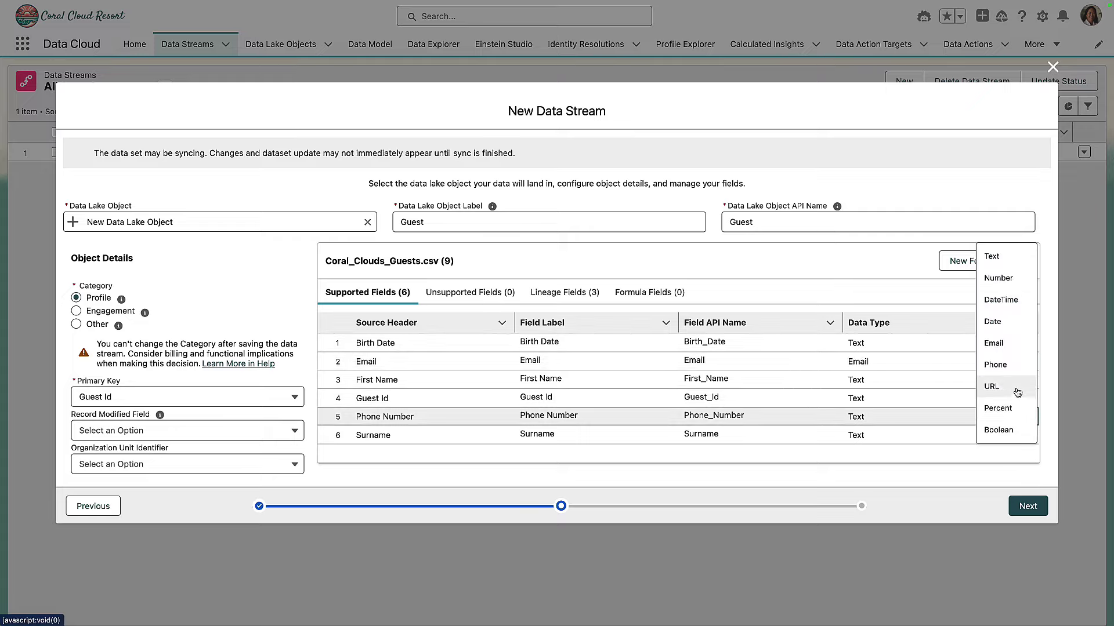
pyautogui.click(1016, 366)
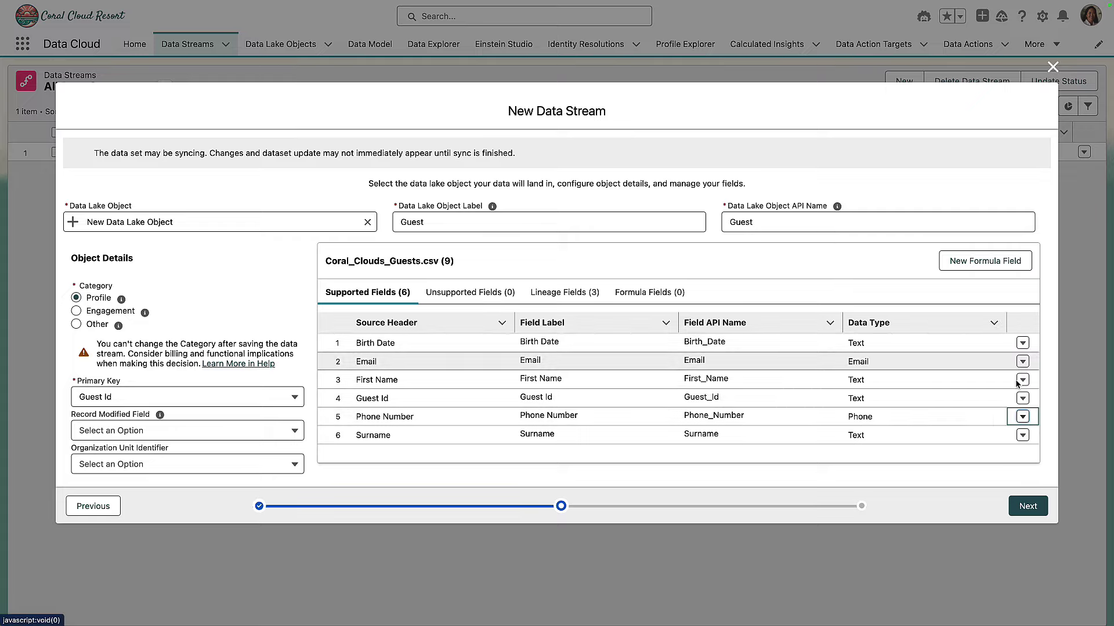
pyautogui.click(1024, 500)
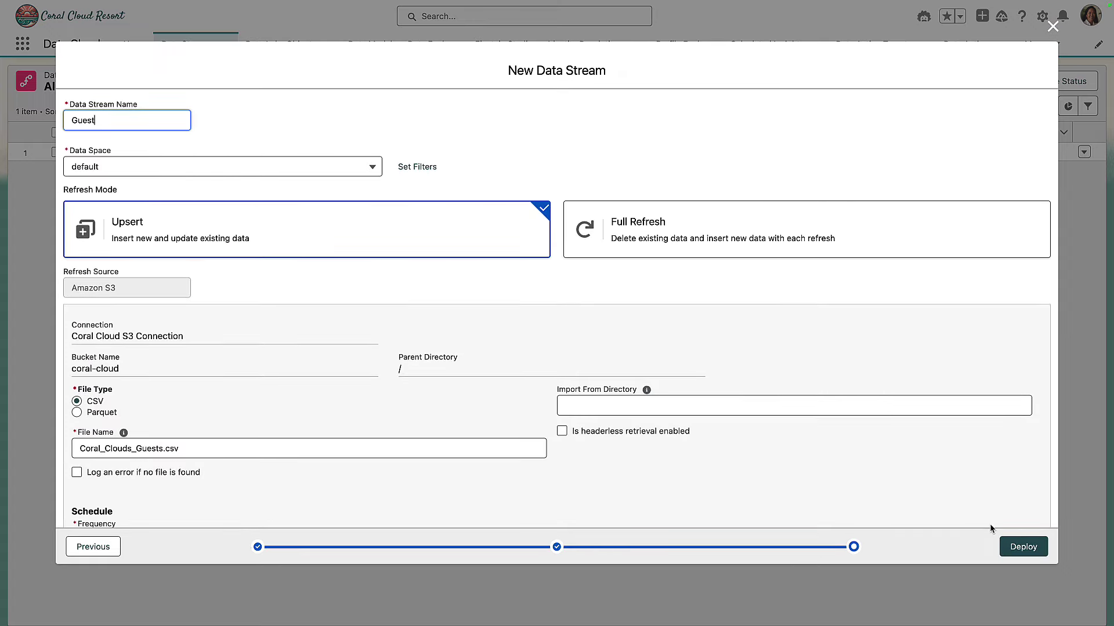
pyautogui.click(999, 545)
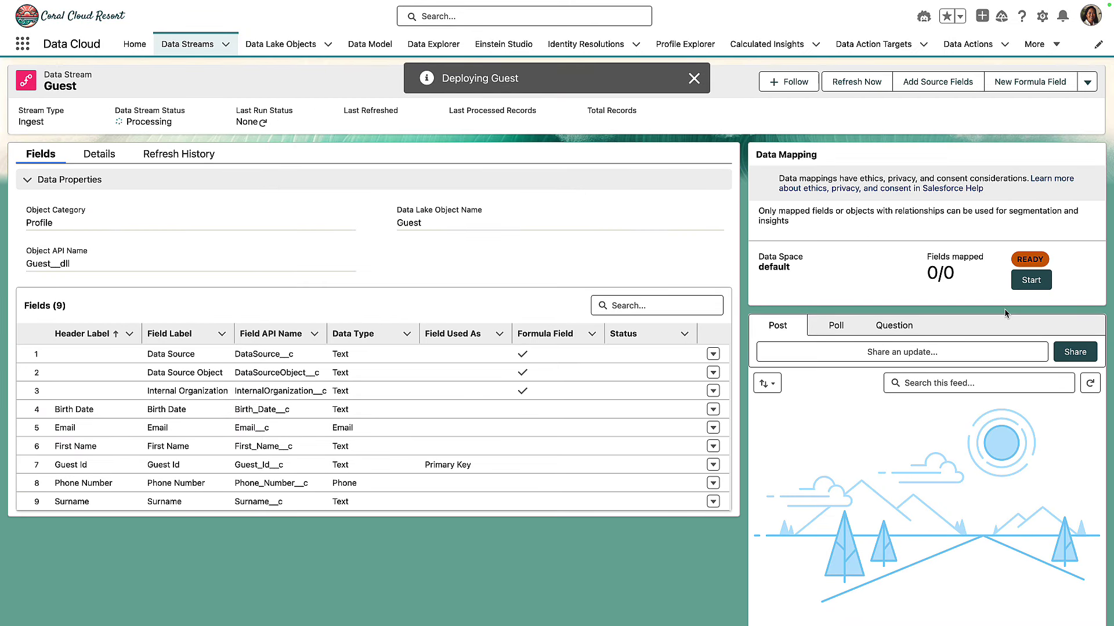
# Start the Guest field mapping and add Individual and Contact Point Email as target objects
pyautogui.click(1032, 285)
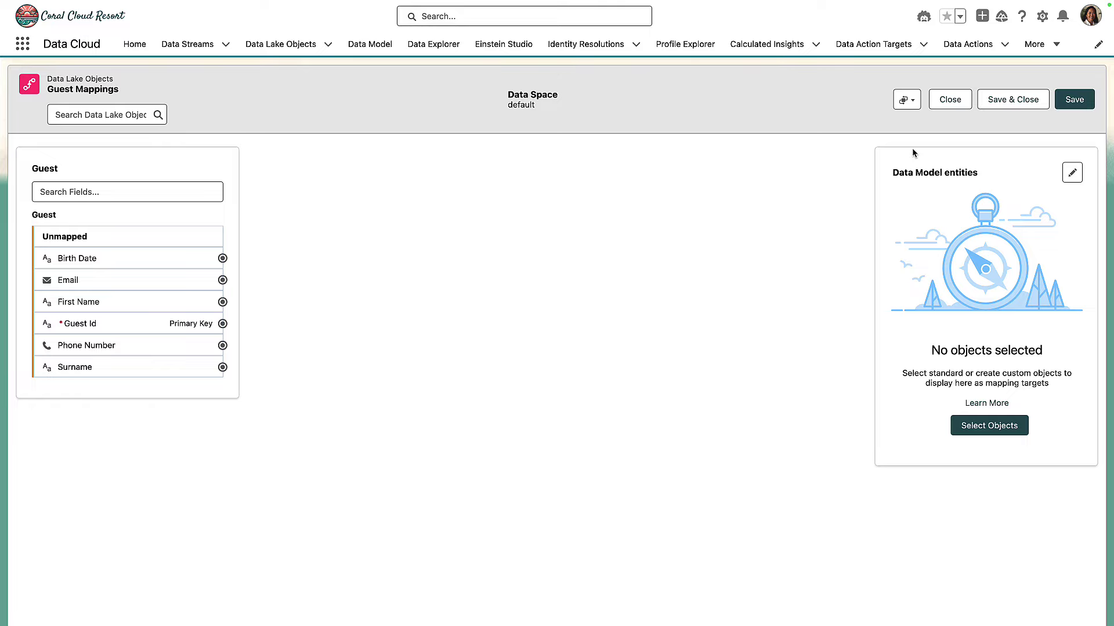
pyautogui.click(667, 175)
pyautogui.click(645, 199)
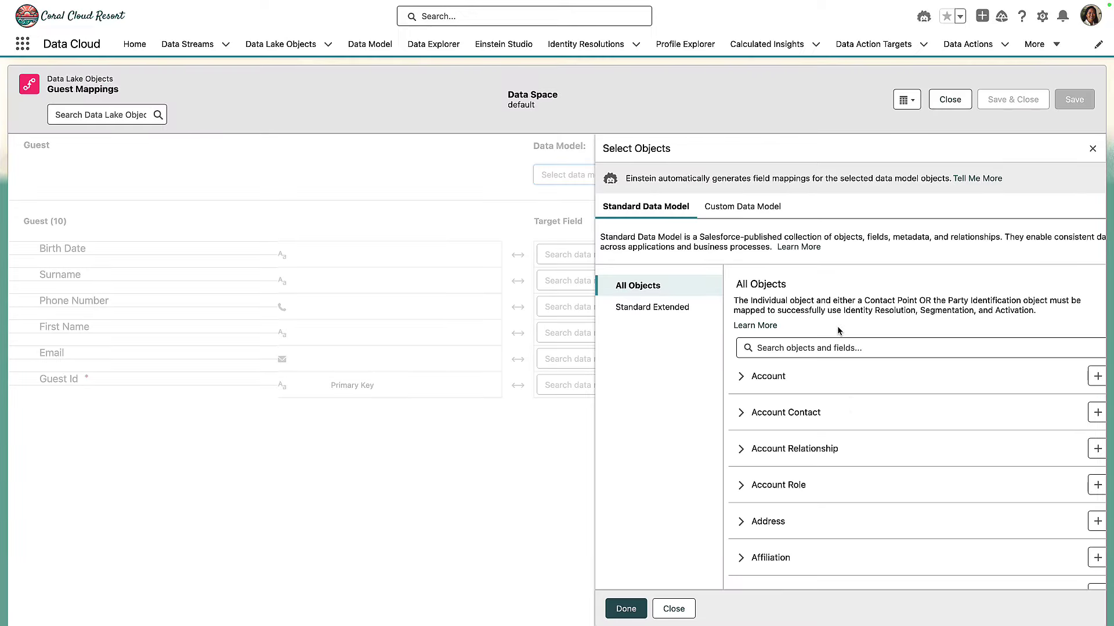
pyautogui.click(837, 347)
pyautogui.write('Indiv')
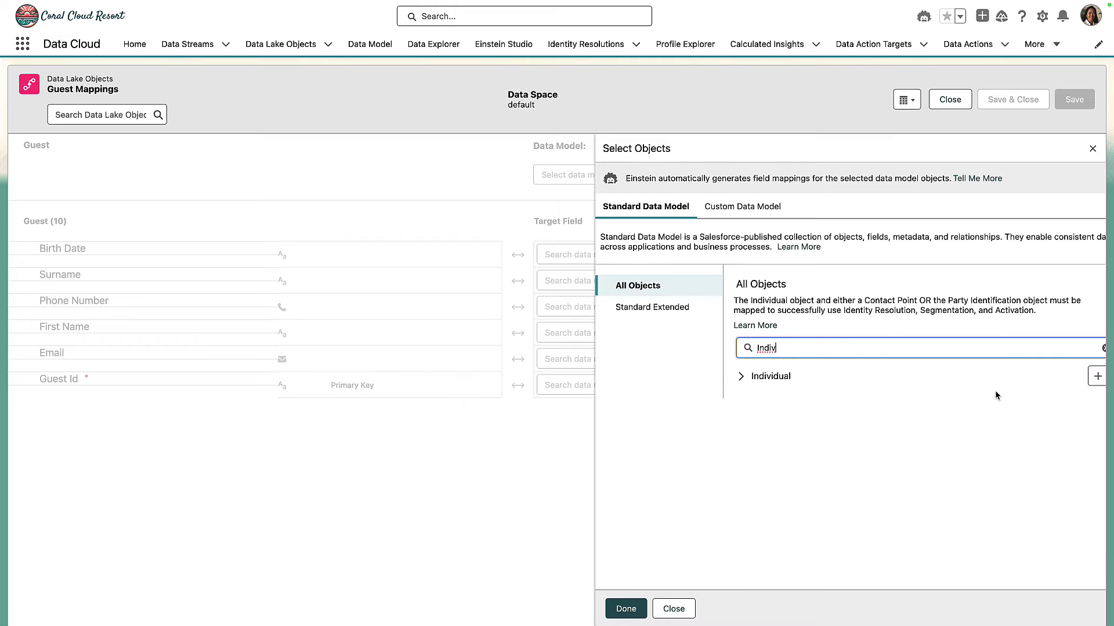
pyautogui.click(1090, 377)
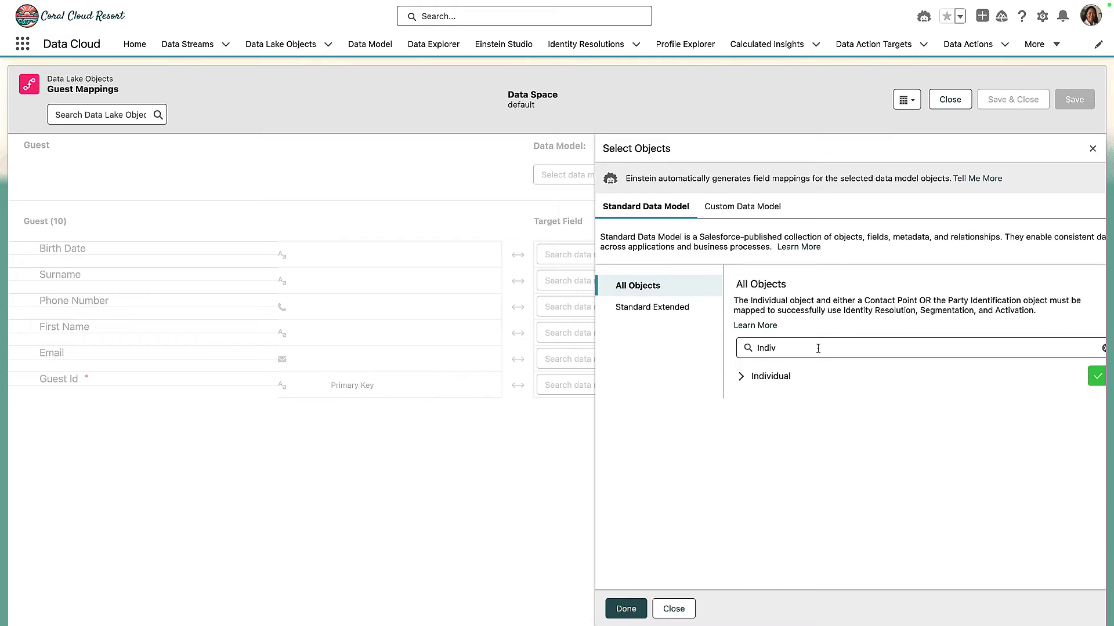
pyautogui.moveTo(820, 348); pyautogui.dragTo(693, 351)
pyautogui.write('C')
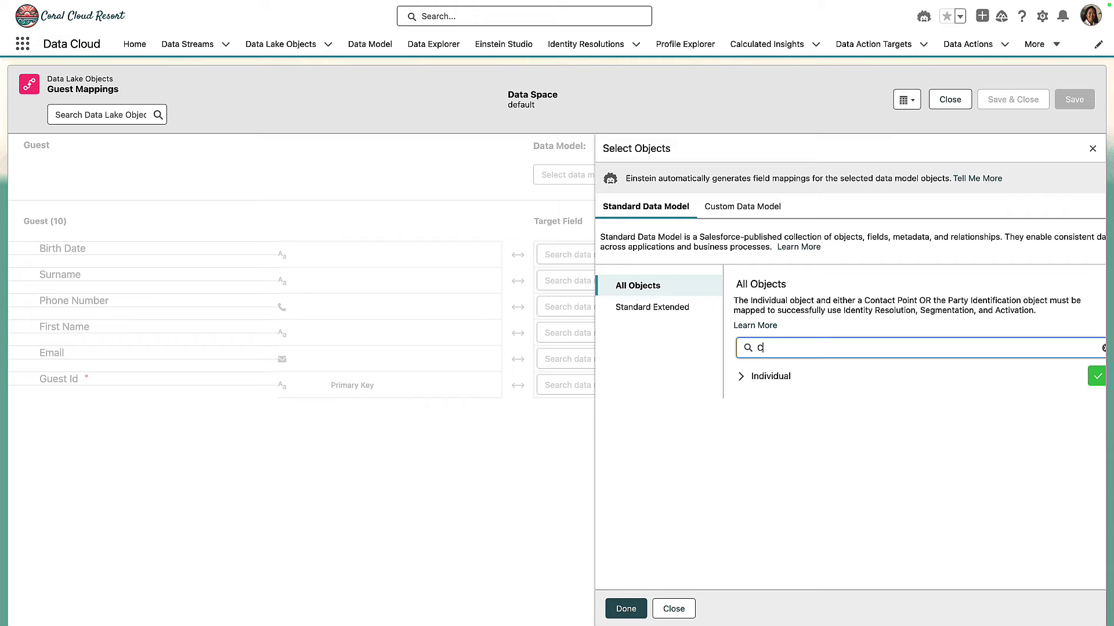
pyautogui.write('ontact Po')
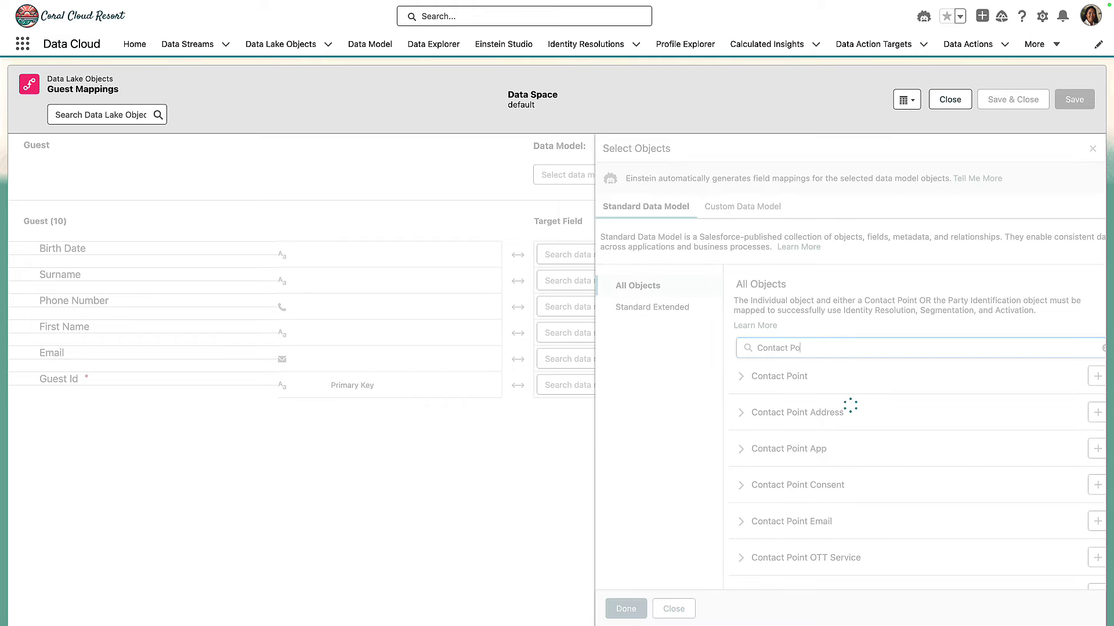
pyautogui.click(1087, 522)
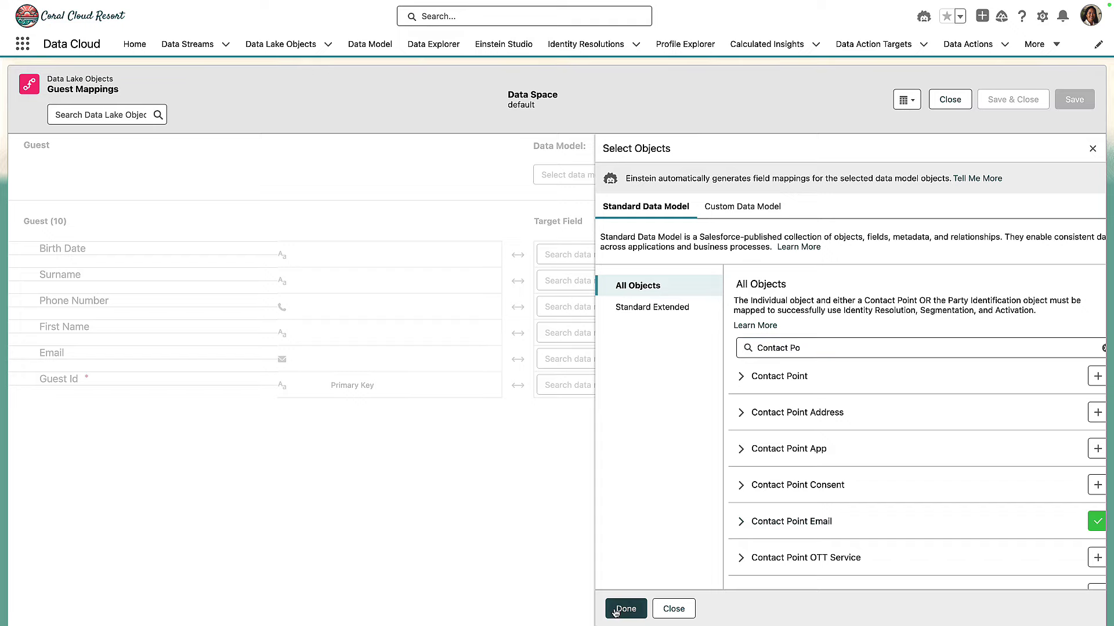
pyautogui.click(624, 609)
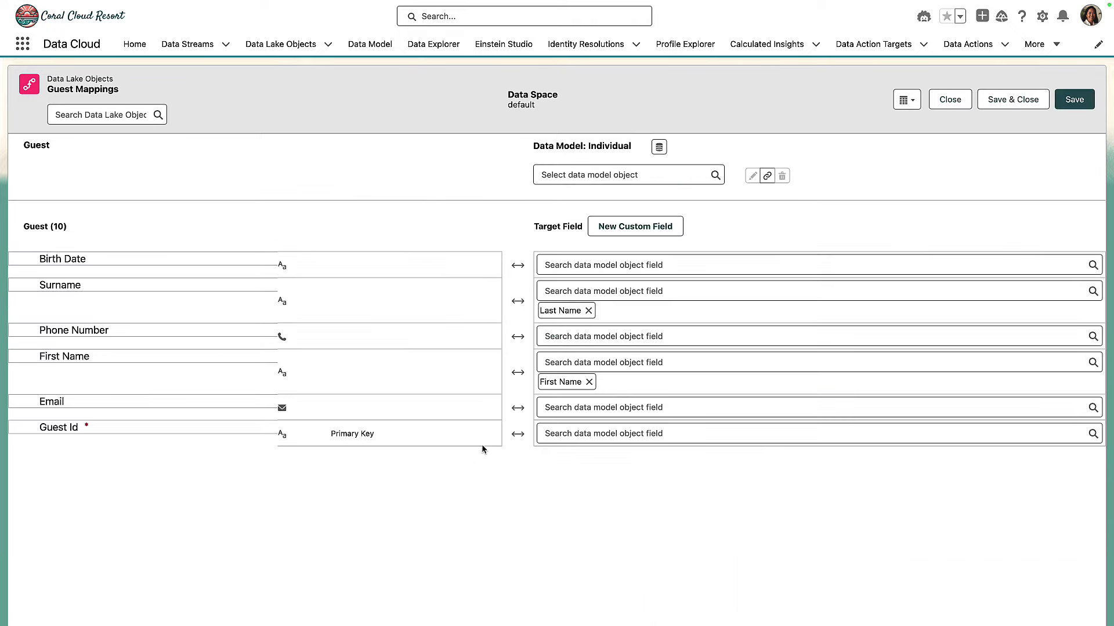
pyautogui.click(561, 435)
# Map Guest Id to Individual Id, then to Contact Point Email Id on Contact Point Email
pyautogui.write('Ind')
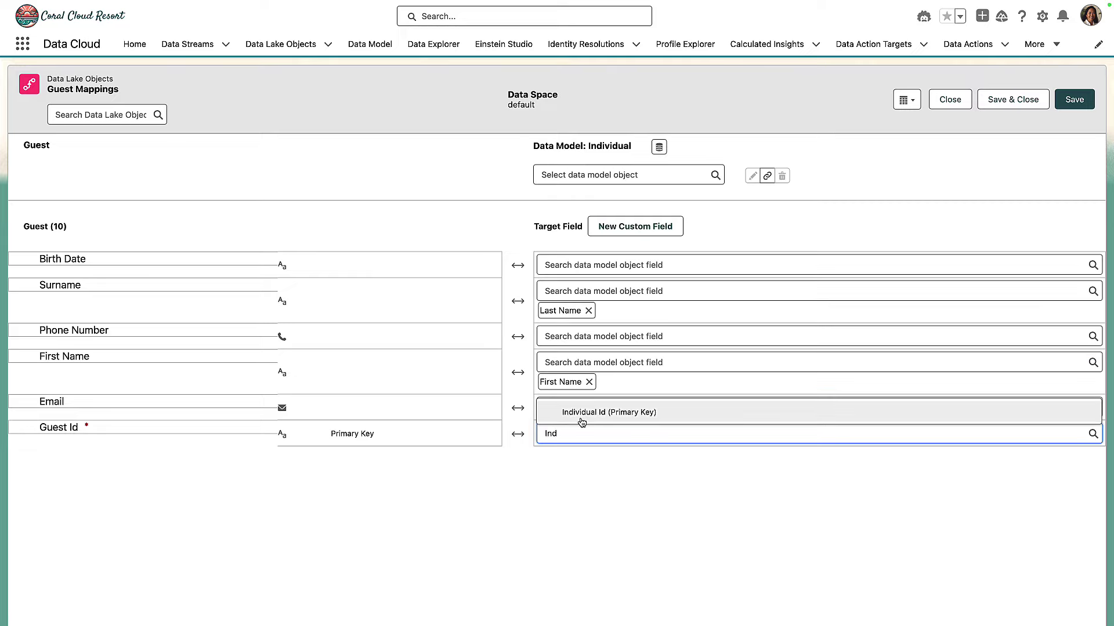
pyautogui.click(580, 418)
pyautogui.click(612, 174)
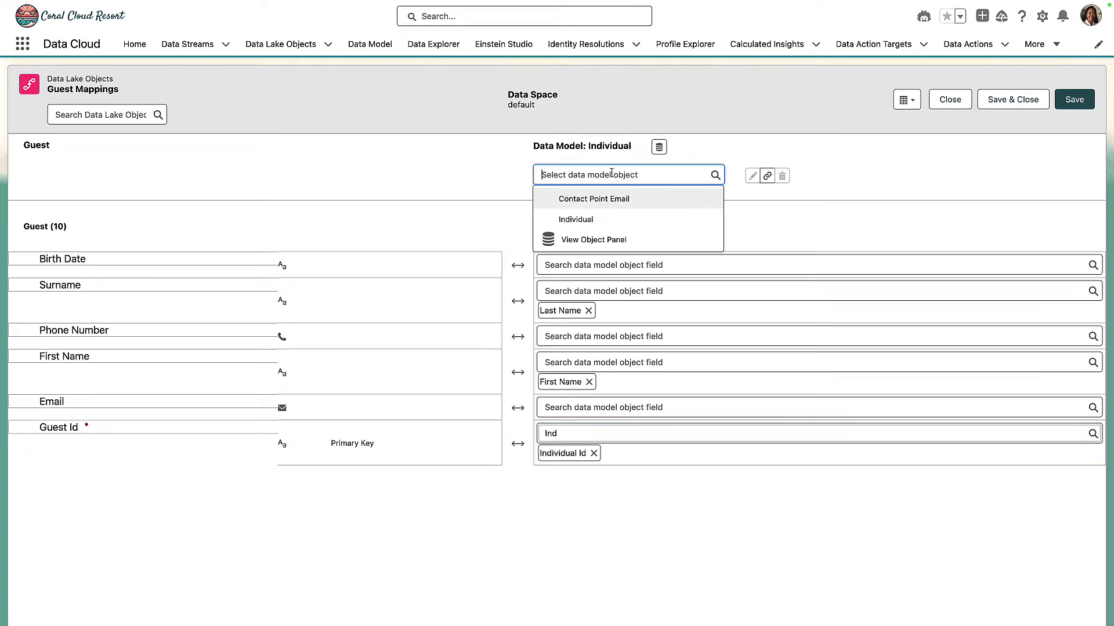
pyautogui.click(655, 201)
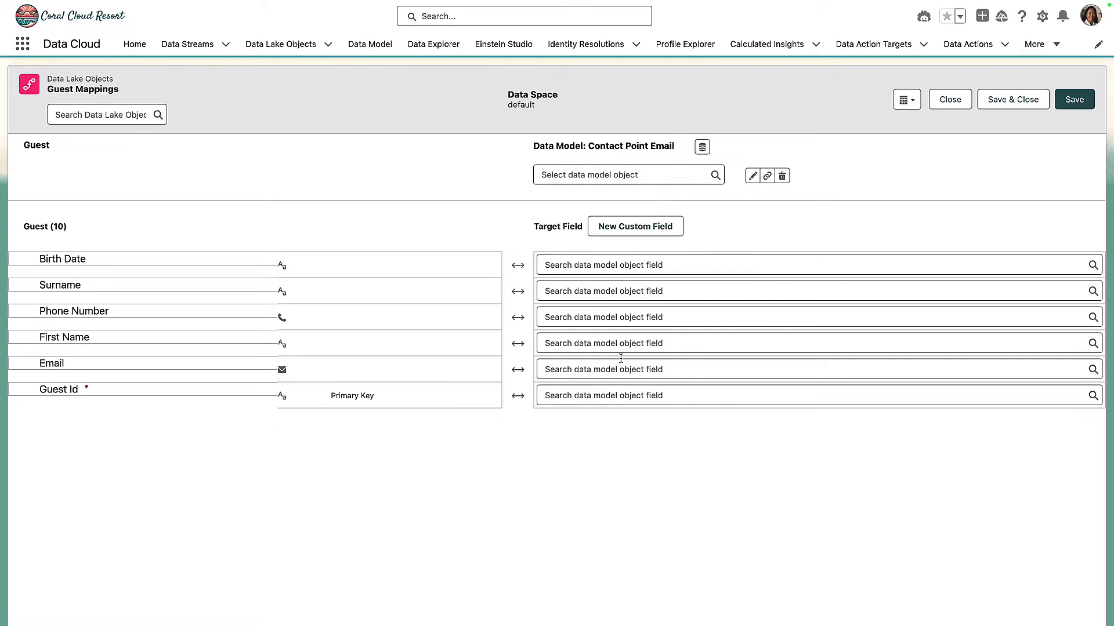
pyautogui.click(602, 397)
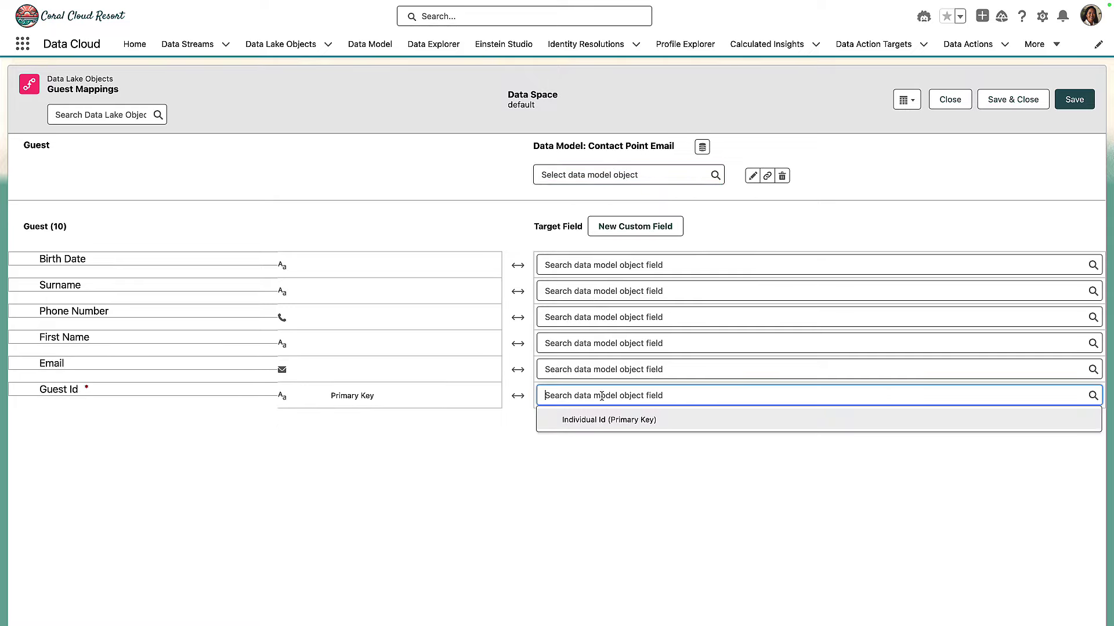
pyautogui.write('Contact Po')
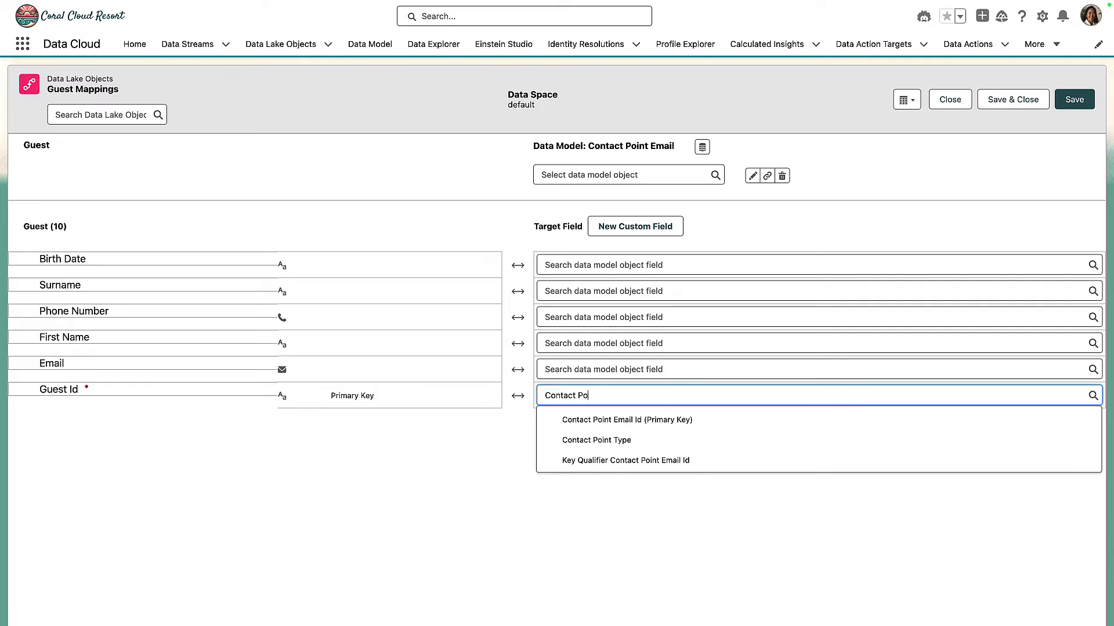
pyautogui.click(620, 420)
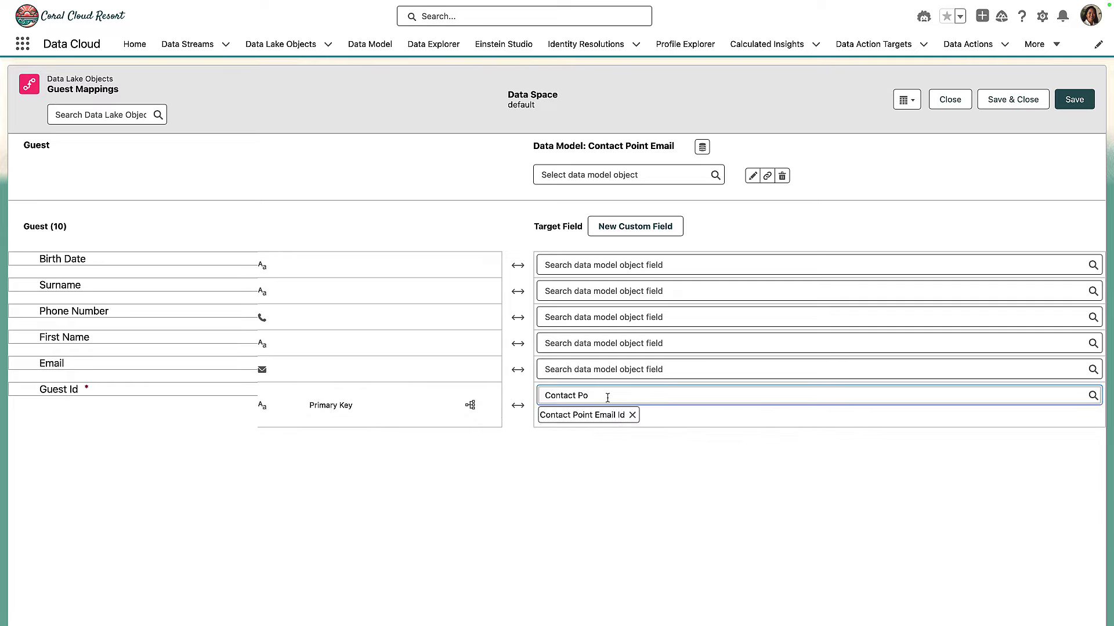
# Also map Guest Id to Party and Email to Email Address
pyautogui.moveTo(607, 397); pyautogui.dragTo(500, 391)
pyautogui.write('Party')
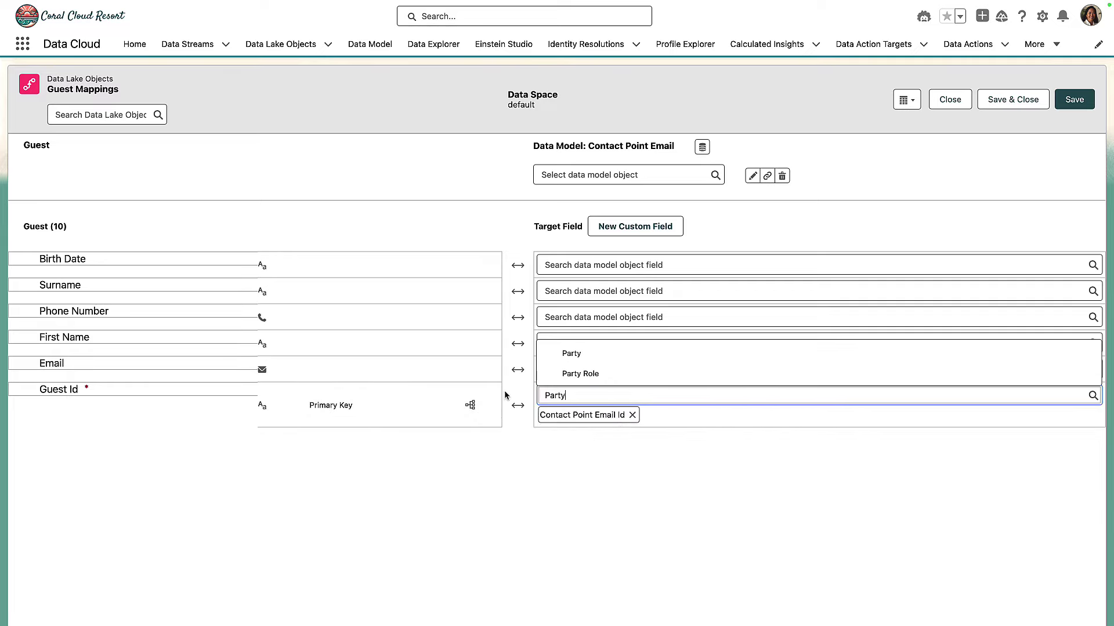
pyautogui.click(551, 354)
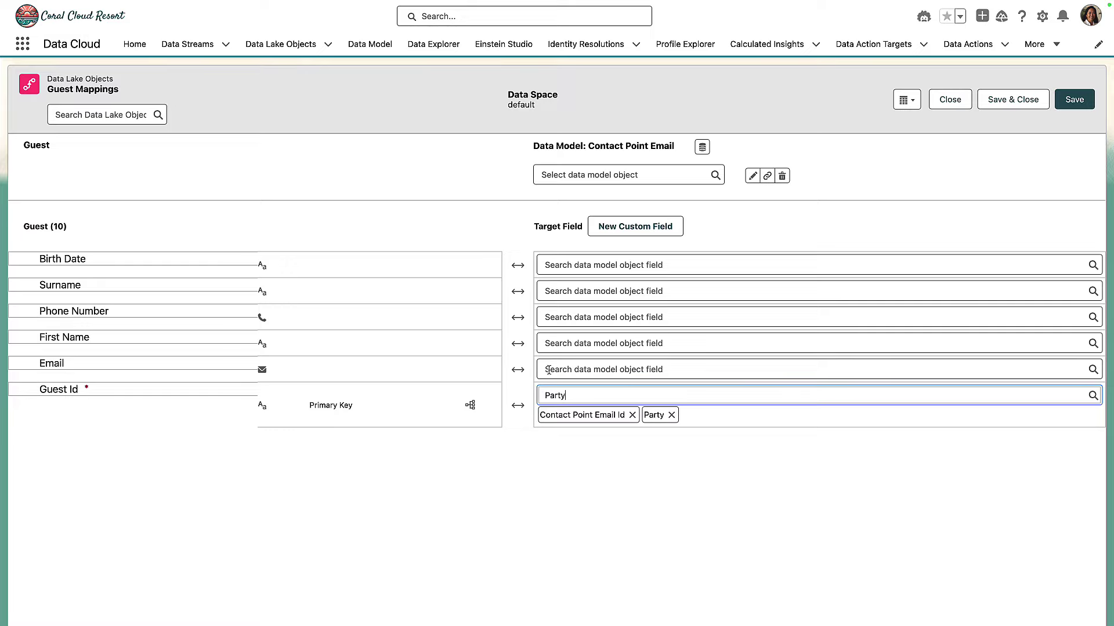
pyautogui.click(548, 370)
pyautogui.write('Ema')
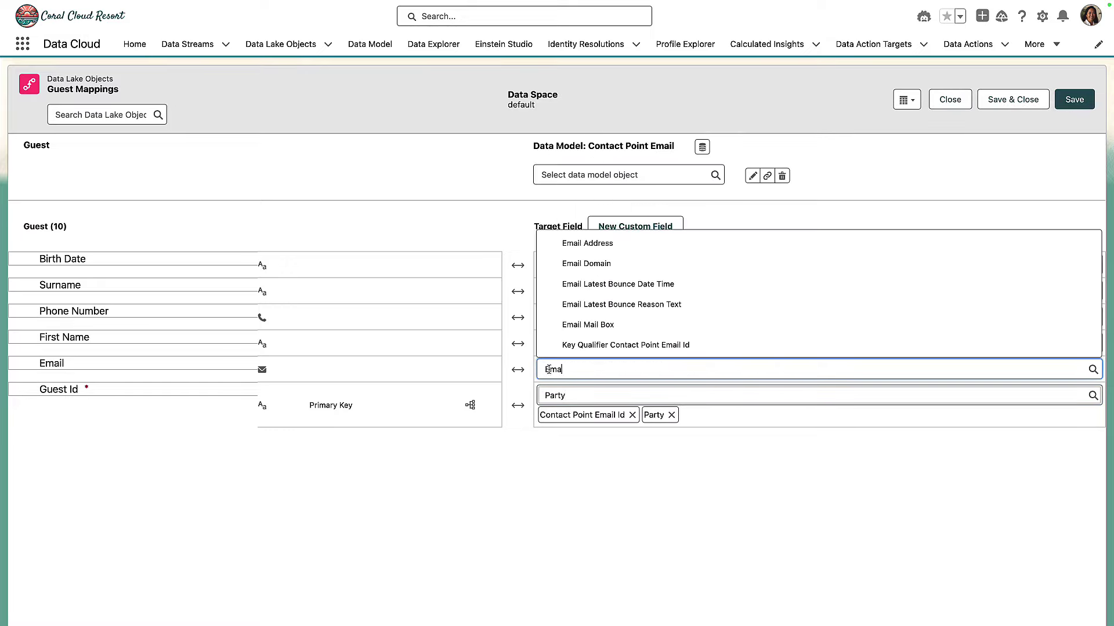
pyautogui.click(610, 246)
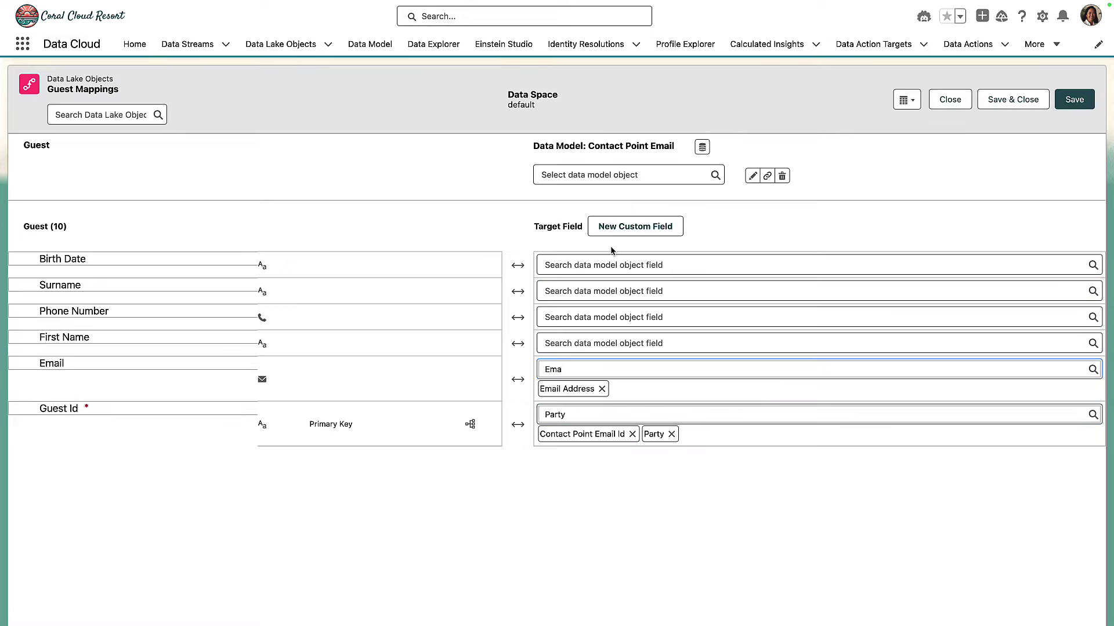
# Save the Guest mappings and refresh the Guest stream with only new files
pyautogui.click(1012, 107)
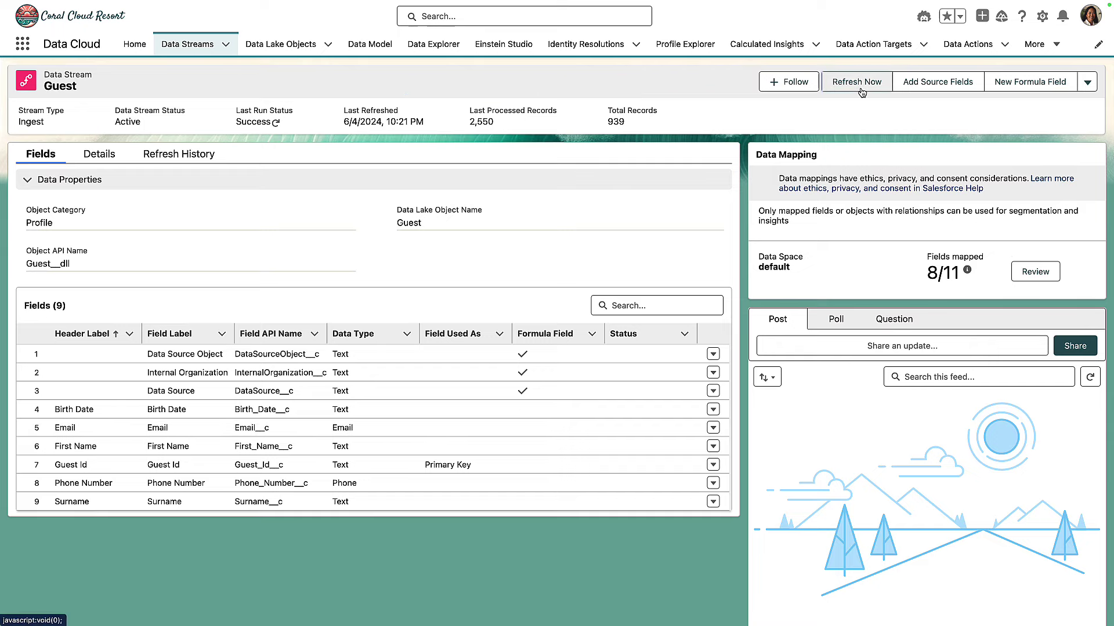
pyautogui.click(853, 85)
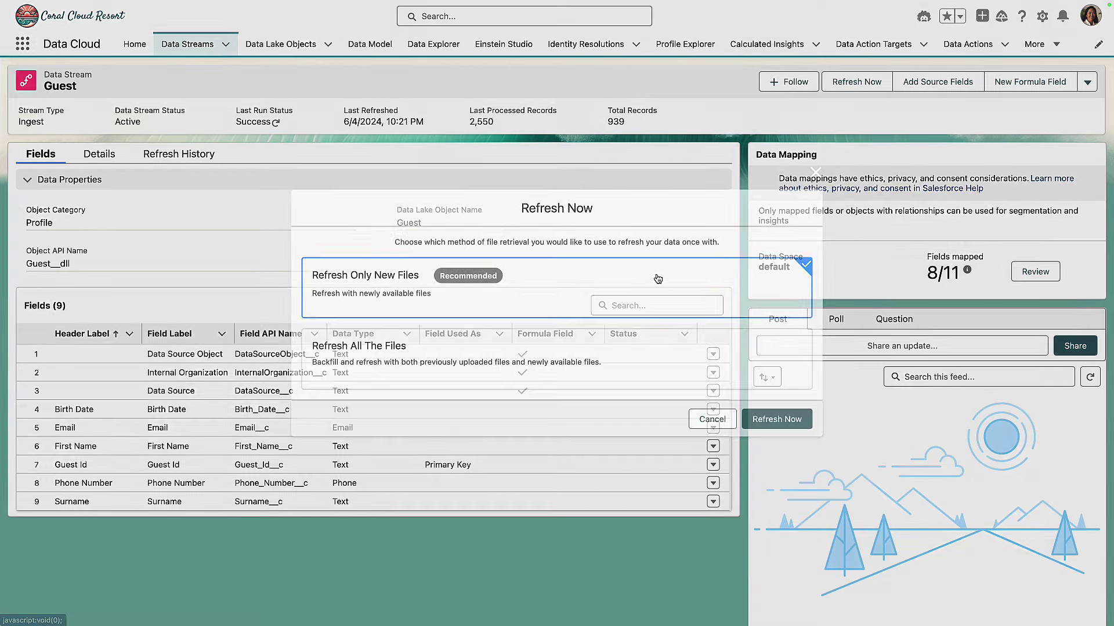
pyautogui.click(767, 420)
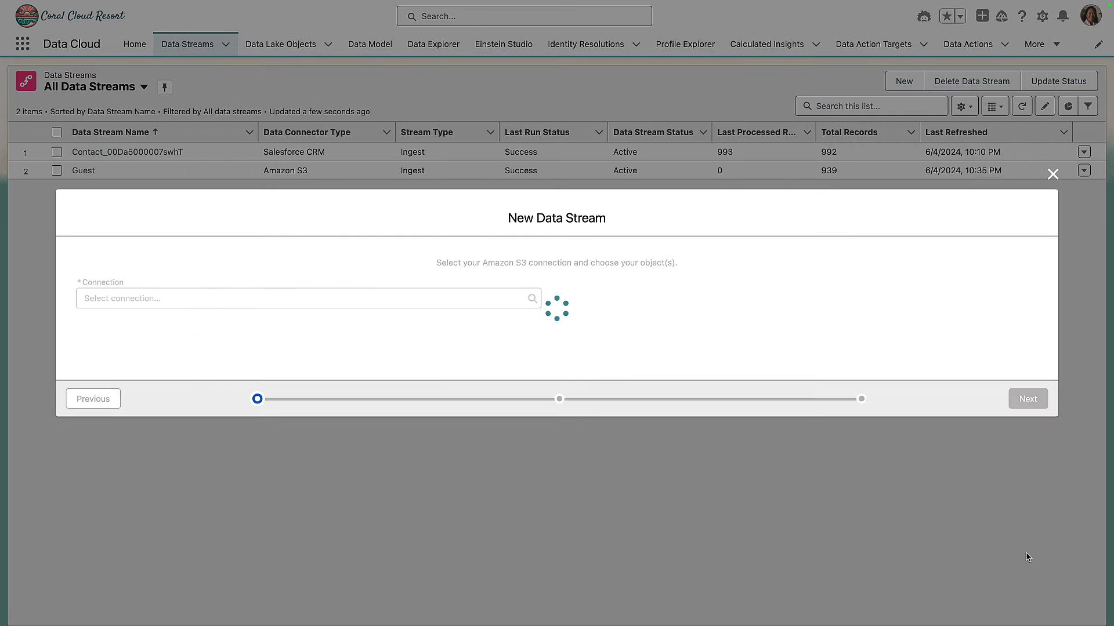
# Enter Coral_Clouds_Hotel_Reservations.csv as the source file and continue to field configuration
pyautogui.click(577, 364)
pyautogui.write('Coral_Clouds_Hotel_Reservations.csv')
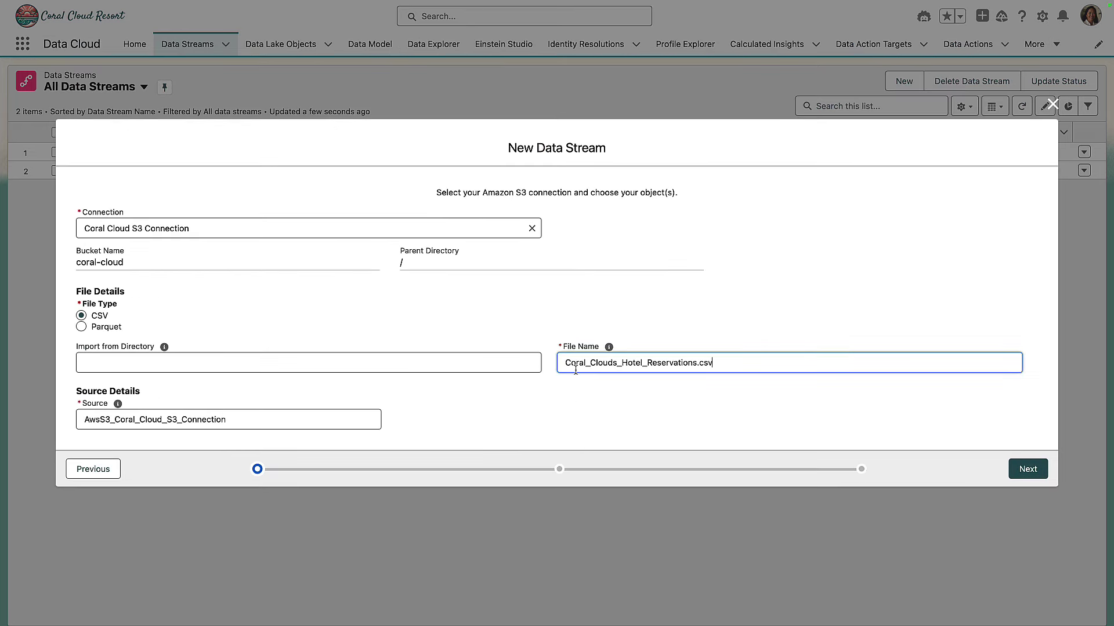
pyautogui.click(1029, 473)
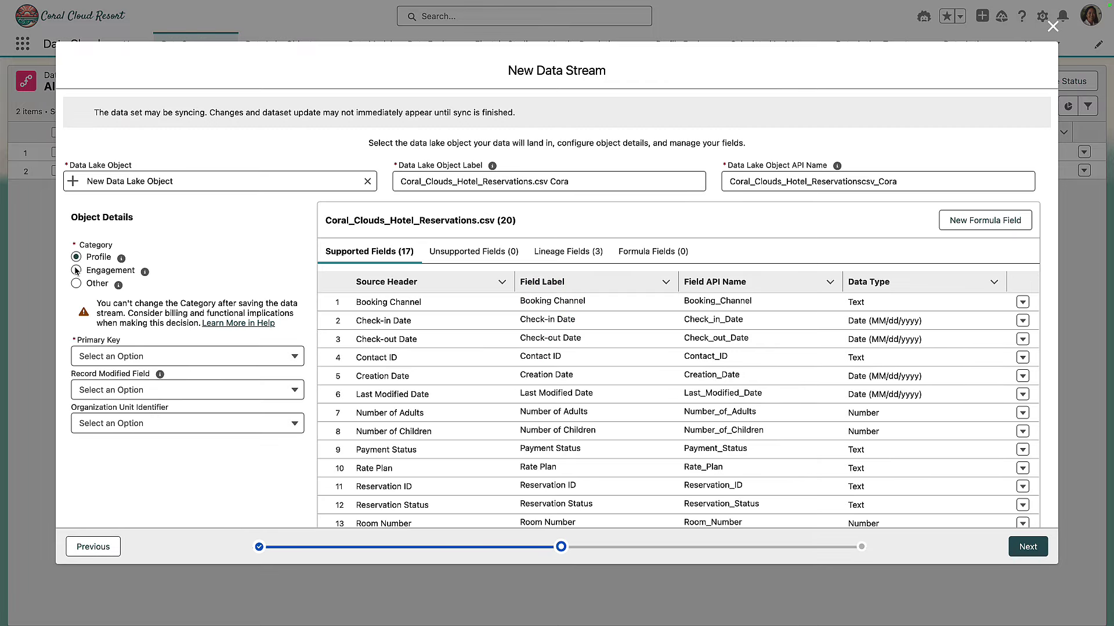
# Label the object 'Reservation', categorize it as Engagement, and use Creation Date as event time
pyautogui.moveTo(574, 174); pyautogui.dragTo(371, 186)
pyautogui.write('Red')
pyautogui.press('BackSpace')
pyautogui.write('servation')
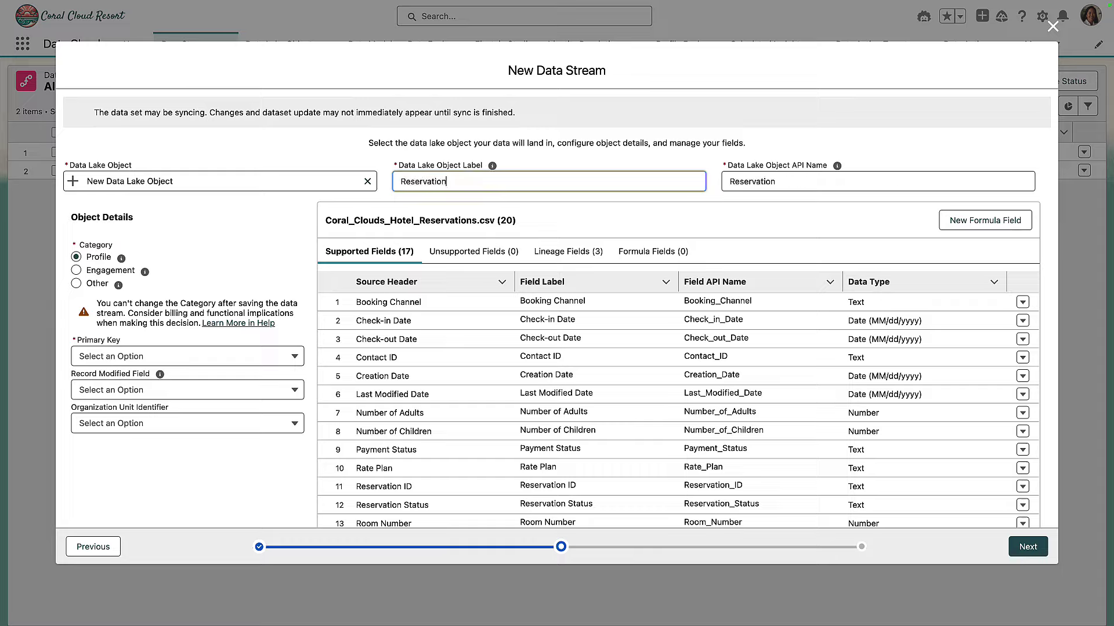
pyautogui.click(837, 166)
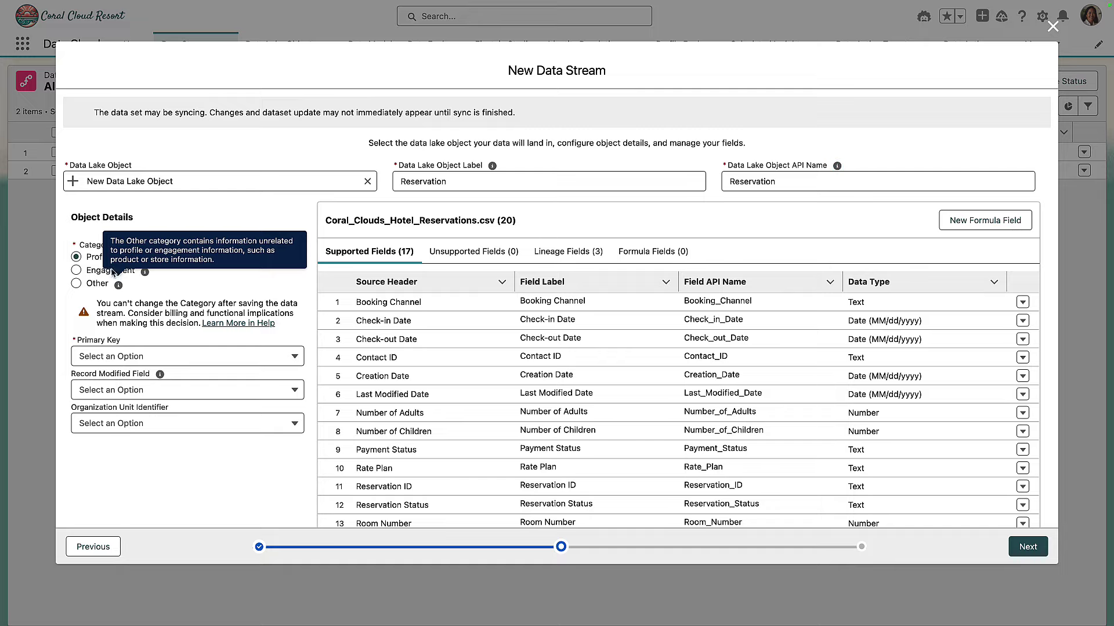
pyautogui.click(77, 270)
pyautogui.click(136, 356)
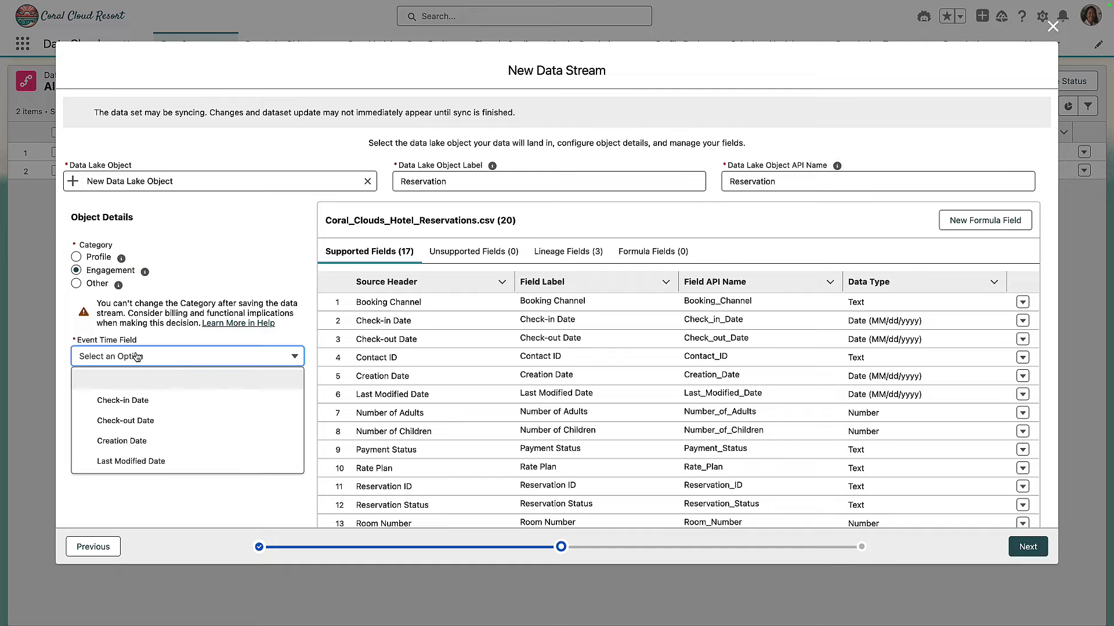
pyautogui.click(146, 441)
# Make Reservation ID the primary key, set Room Number to Text, and deploy the stream
pyautogui.click(195, 397)
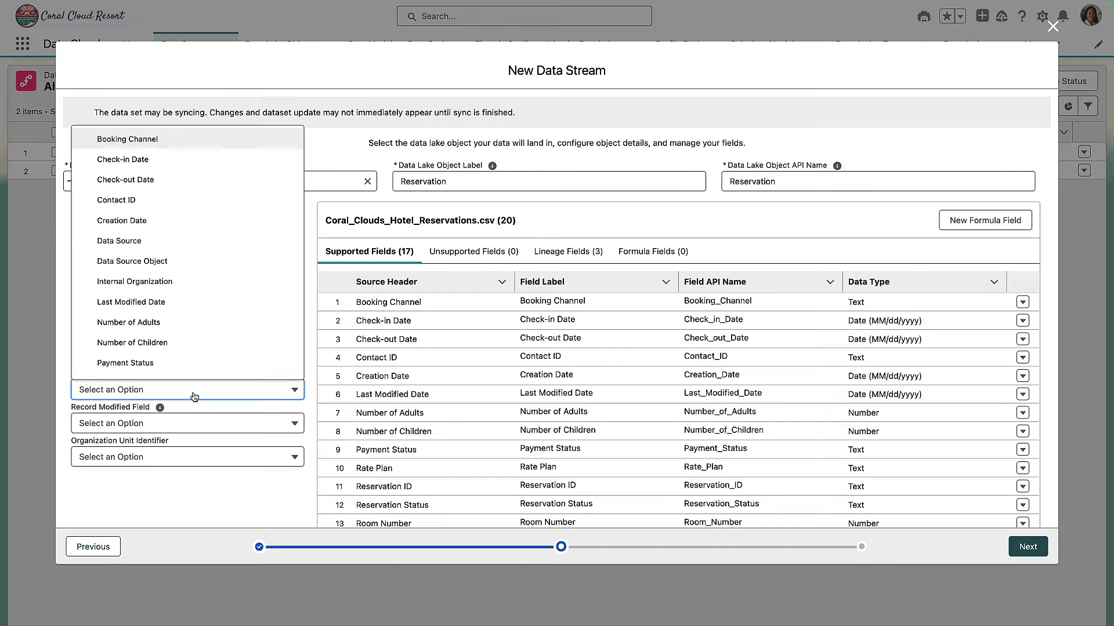
pyautogui.scroll(-5, 203, 346)
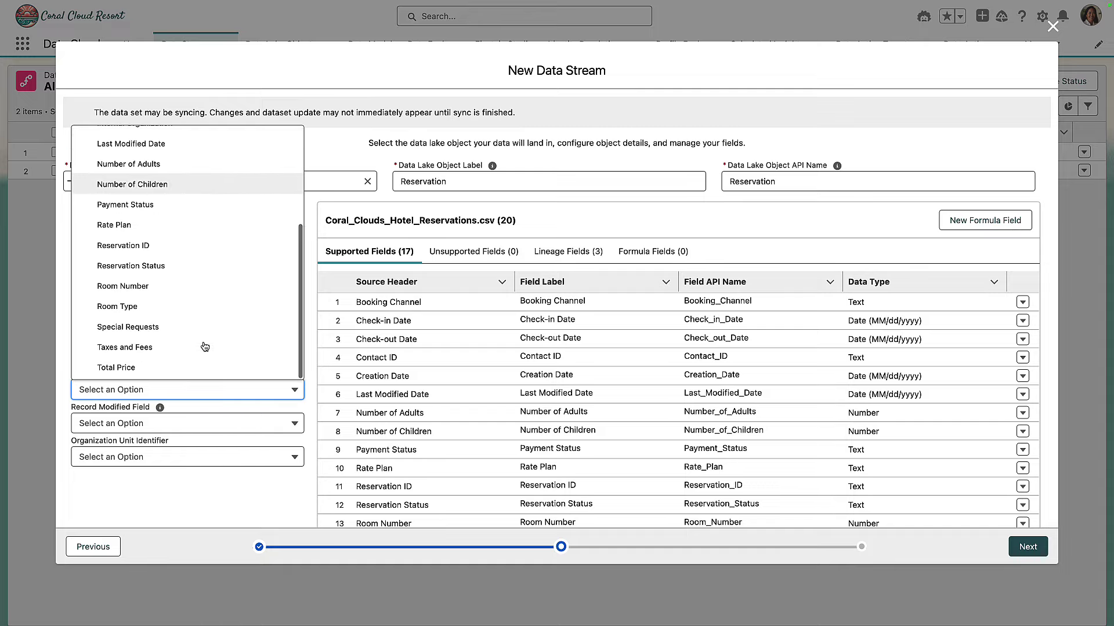
pyautogui.click(209, 250)
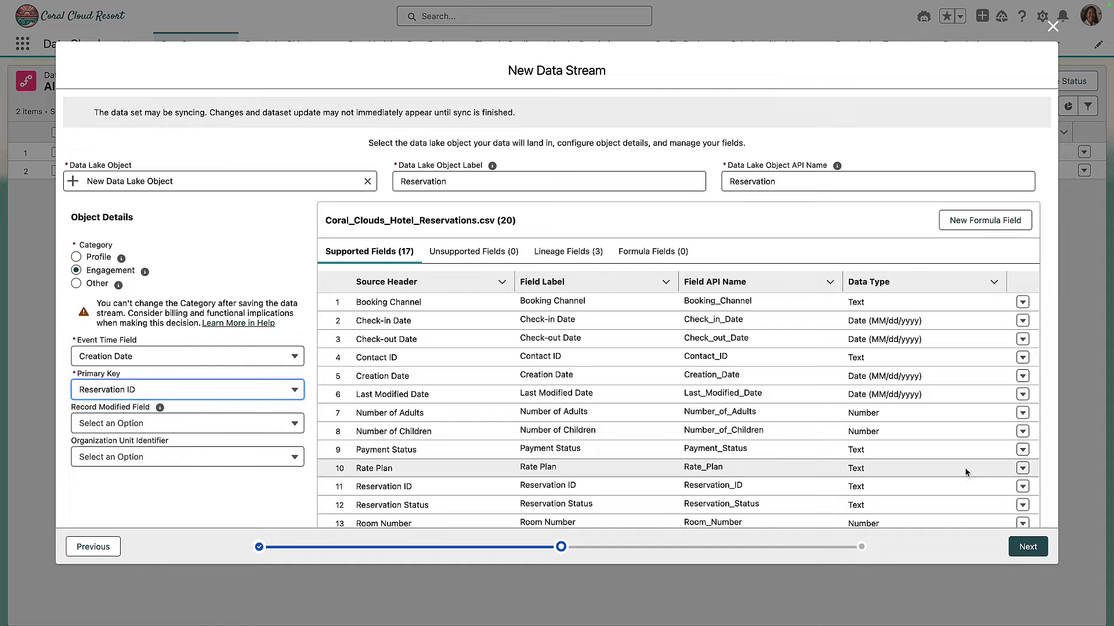
pyautogui.scroll(-1, 965, 467)
pyautogui.click(1022, 480)
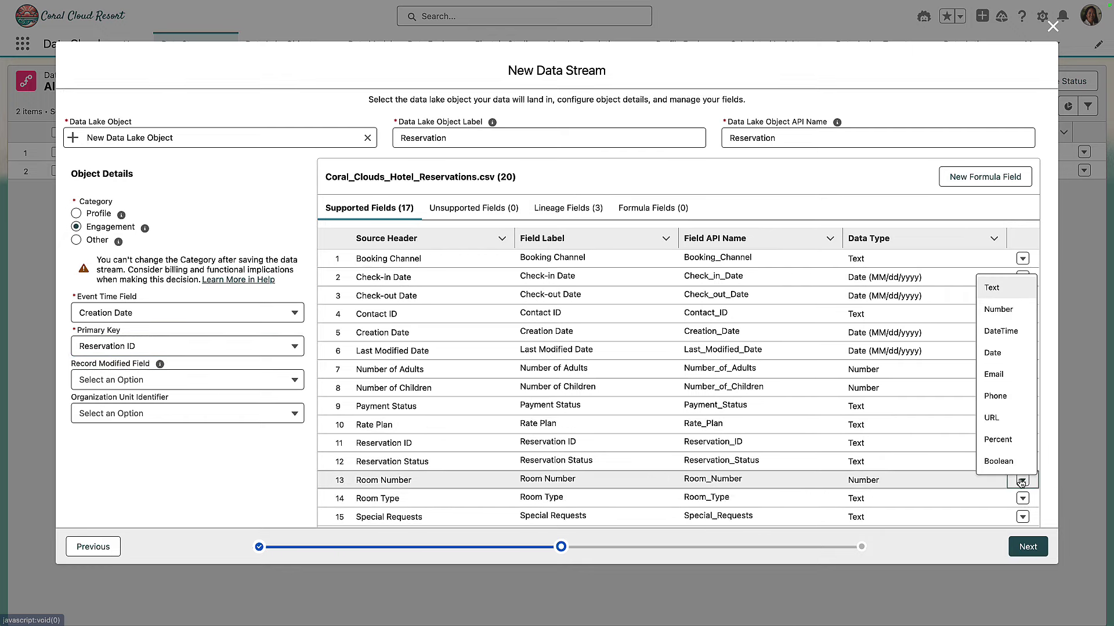
pyautogui.click(993, 288)
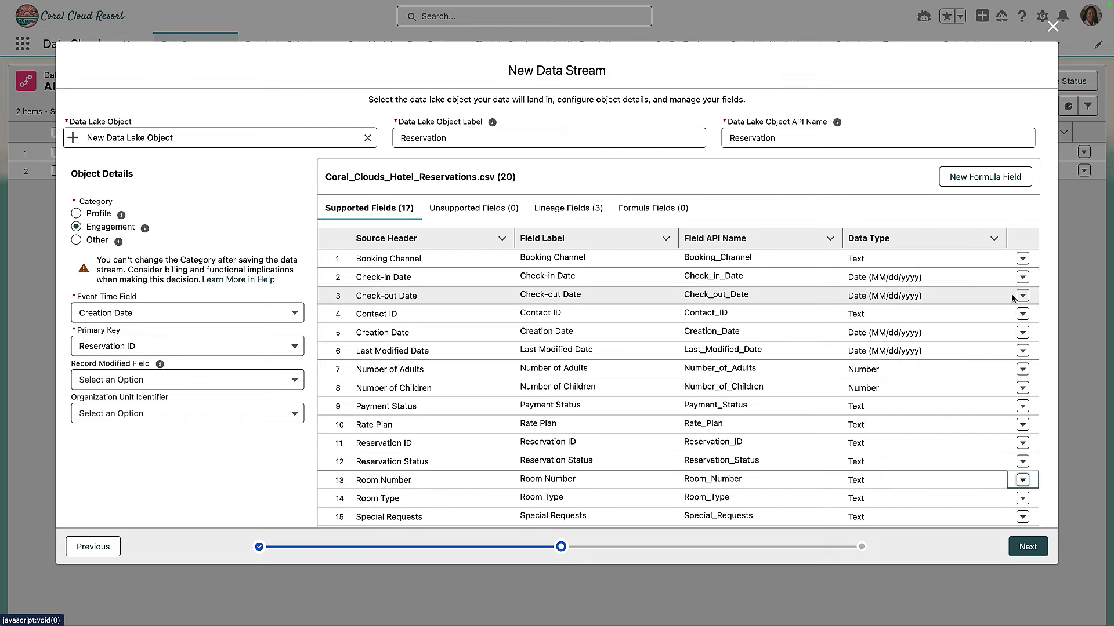
pyautogui.click(1026, 543)
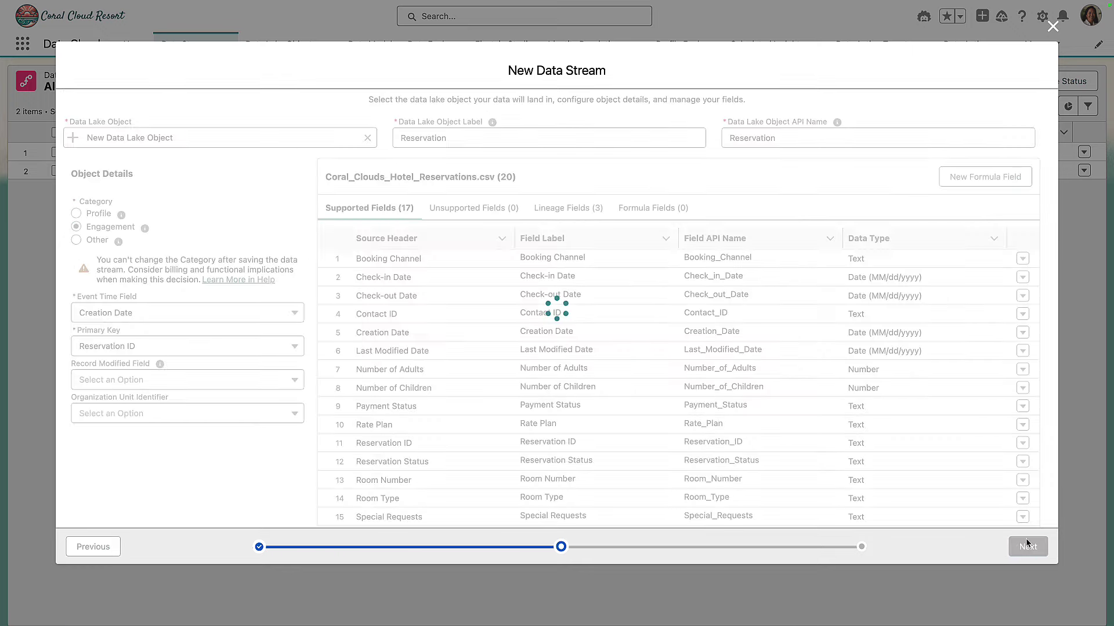
pyautogui.click(1026, 545)
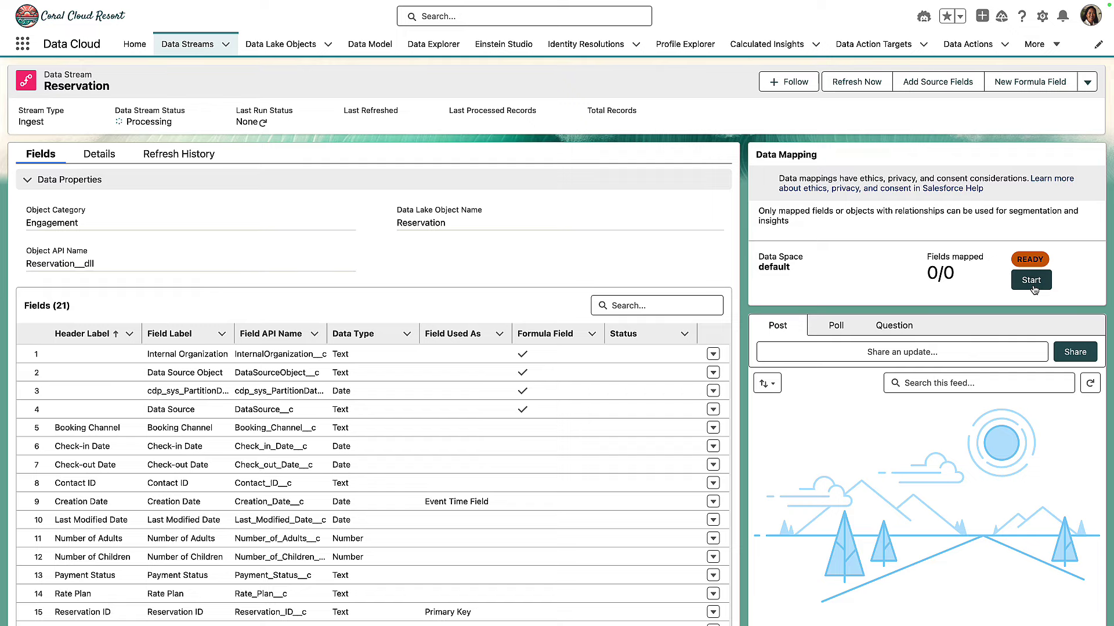
# Begin the Reservation field mapping and list the standard data model objects to map to
pyautogui.click(1033, 288)
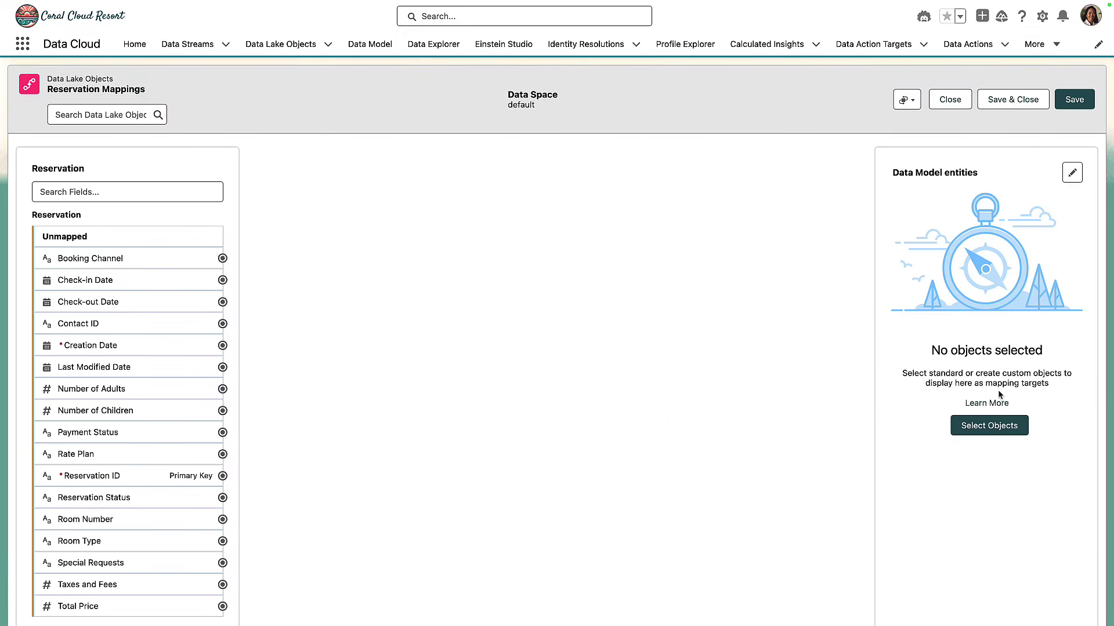
pyautogui.click(987, 425)
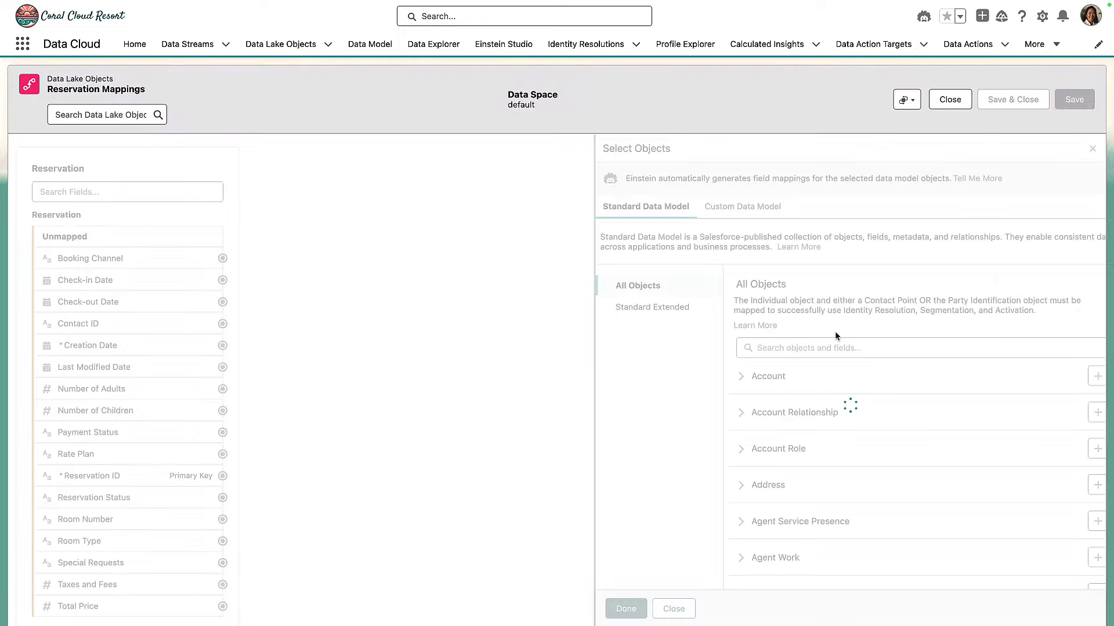
# Map Reservation's 17 fields to a new custom Reservation object and save, reaching 21/23 fields mapped
pyautogui.click(763, 208)
pyautogui.click(743, 279)
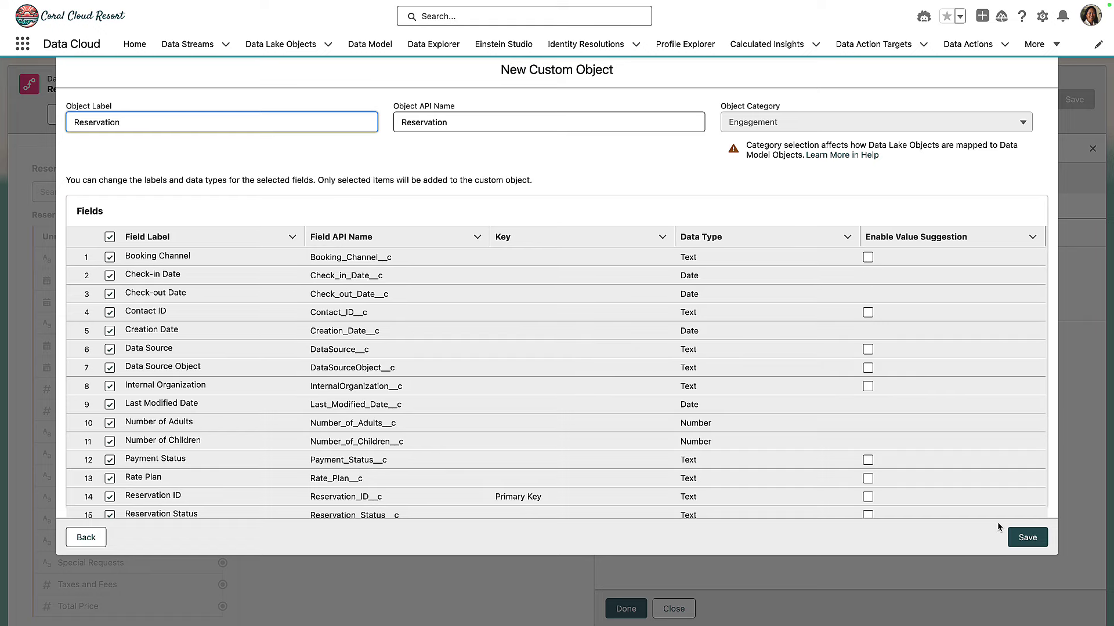
pyautogui.click(1024, 539)
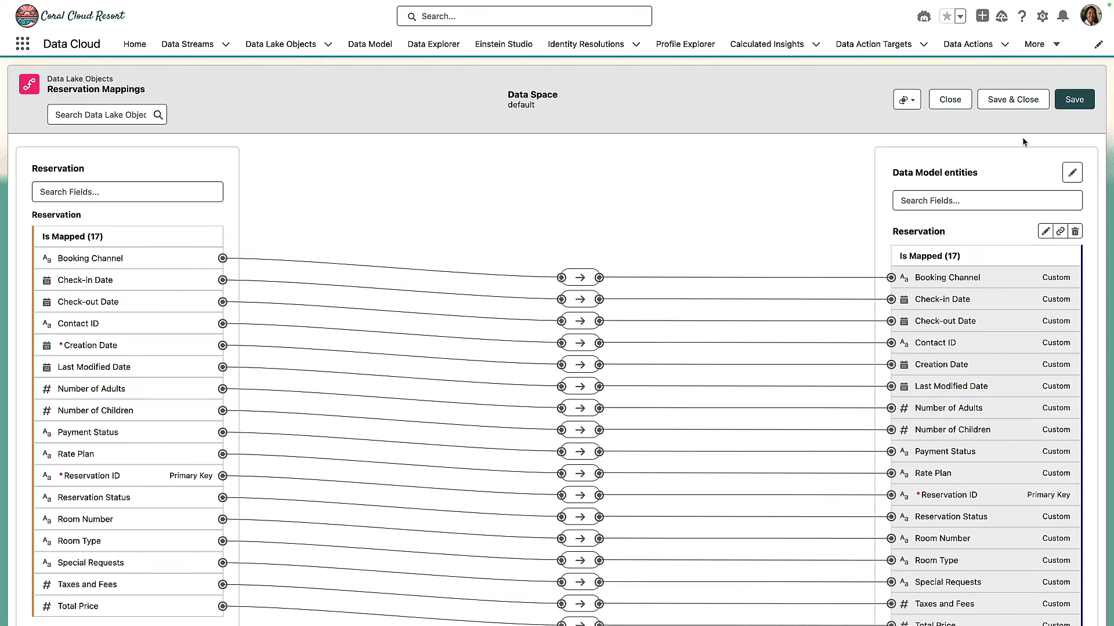
pyautogui.click(1012, 99)
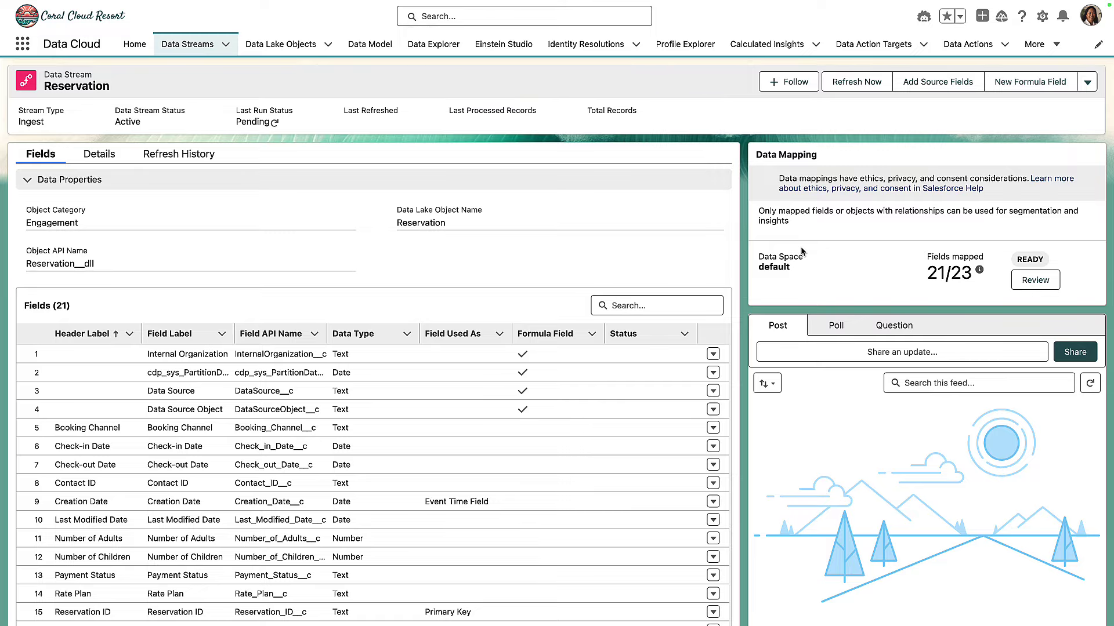
# Queue a manual Reservation stream refresh using Refresh Only New Files
pyautogui.click(873, 83)
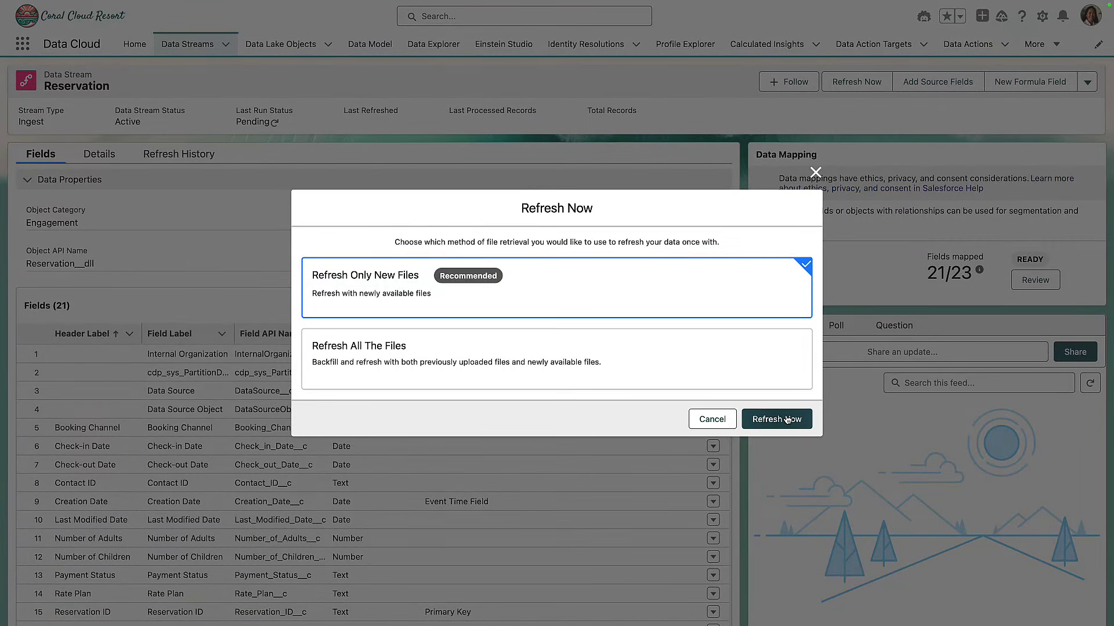
pyautogui.click(777, 419)
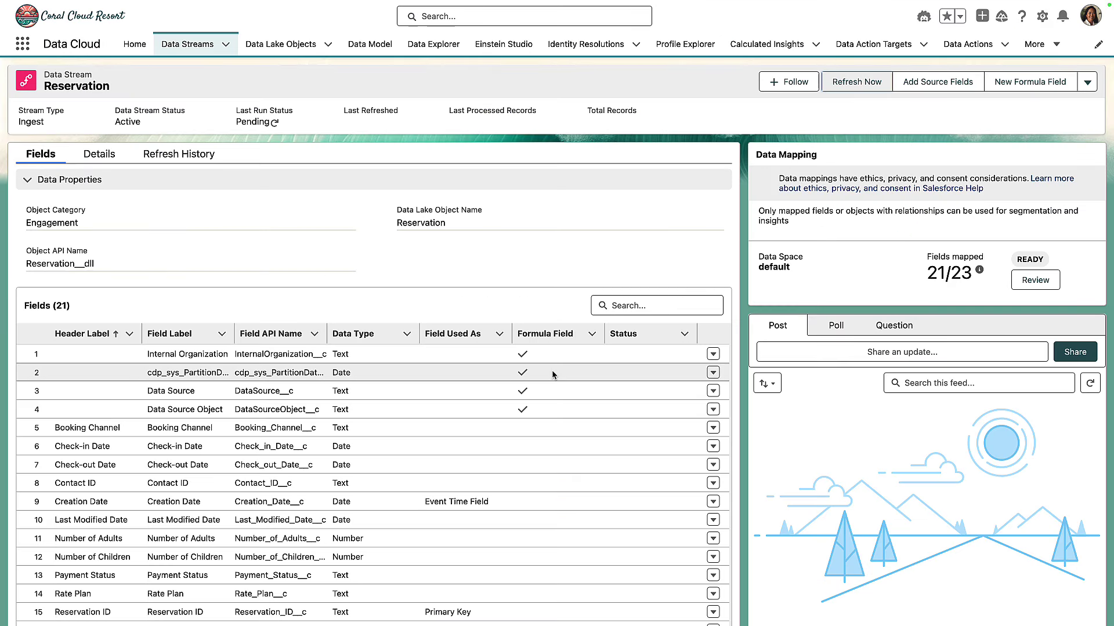
# Open the custom Reservation data model object's Relationships tab, which has no relationships yet
pyautogui.click(371, 47)
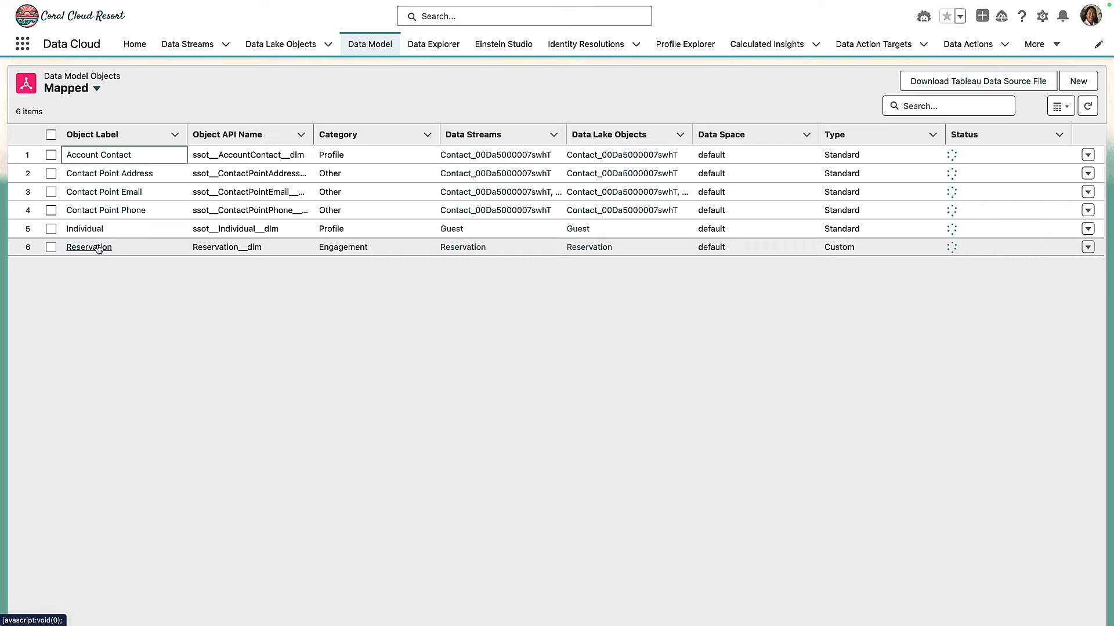
pyautogui.click(99, 249)
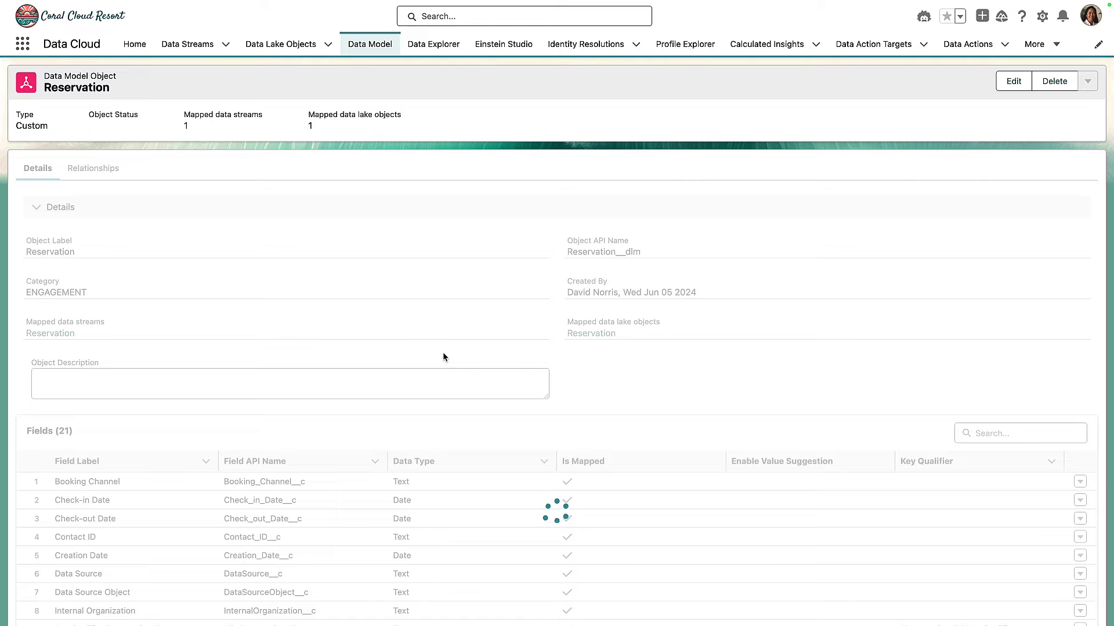
pyautogui.click(92, 166)
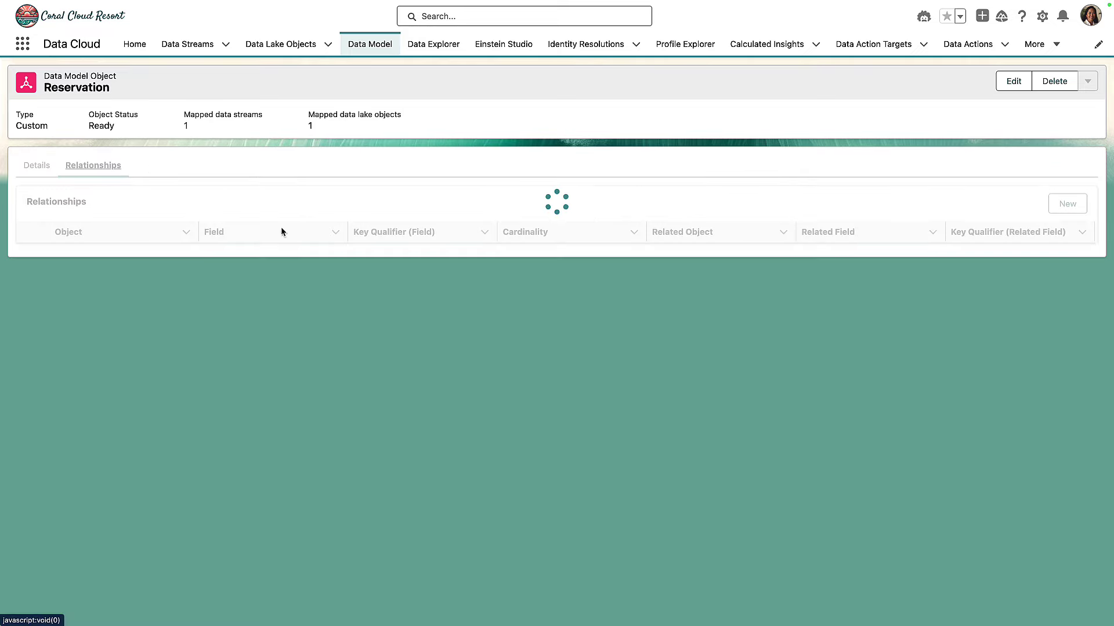
# Add and save an N:1 relationship from Reservation's Contact ID to Individual's Individual Id
pyautogui.click(1053, 207)
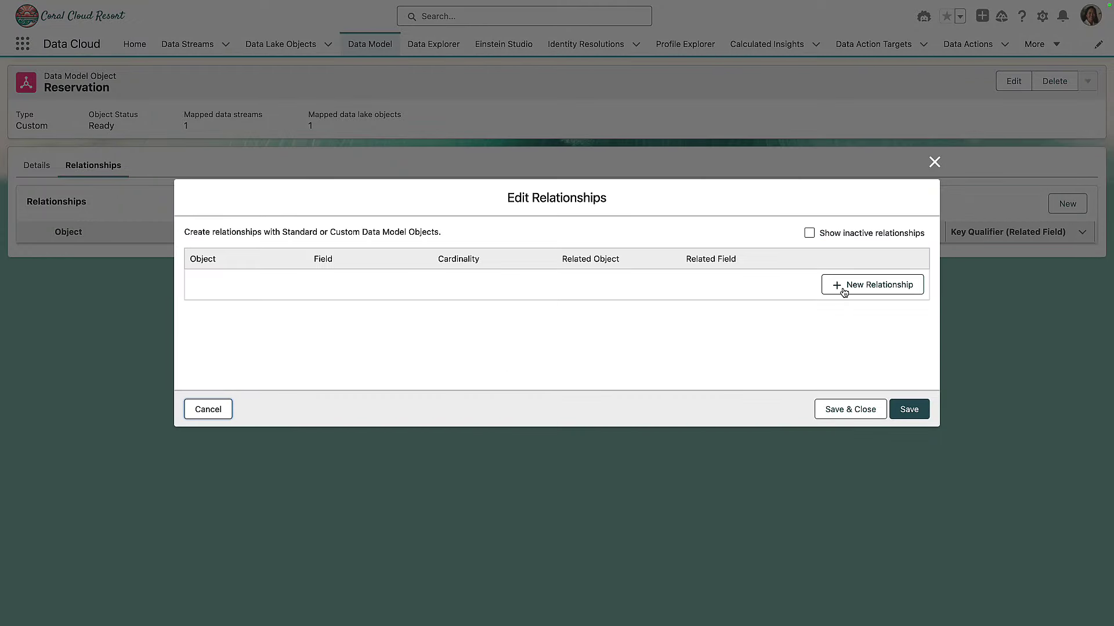
pyautogui.click(844, 285)
pyautogui.click(363, 298)
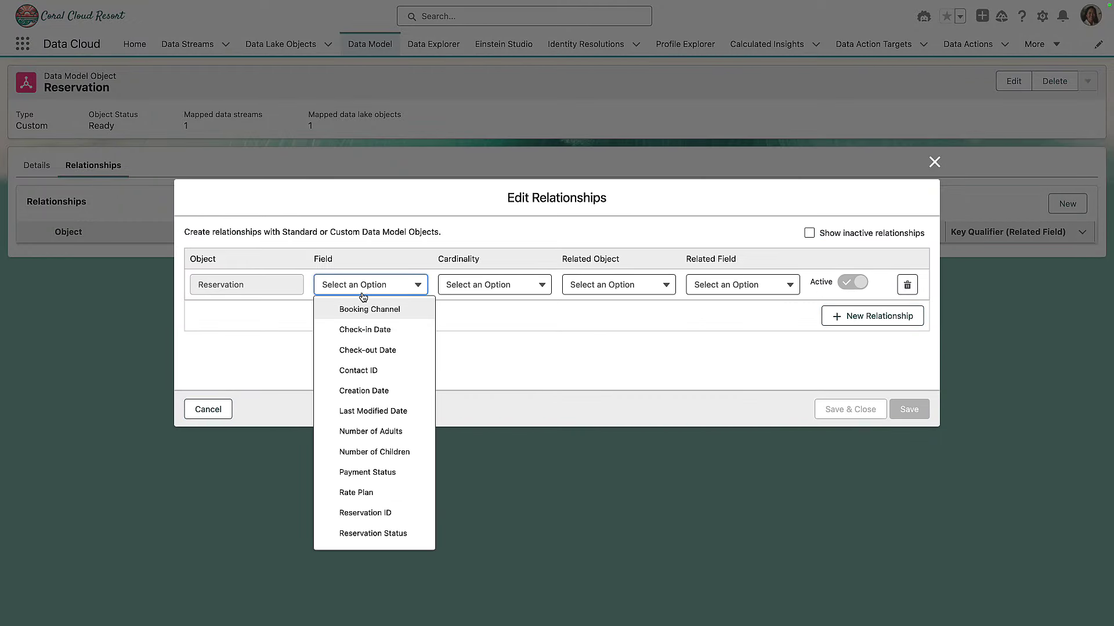
pyautogui.click(375, 368)
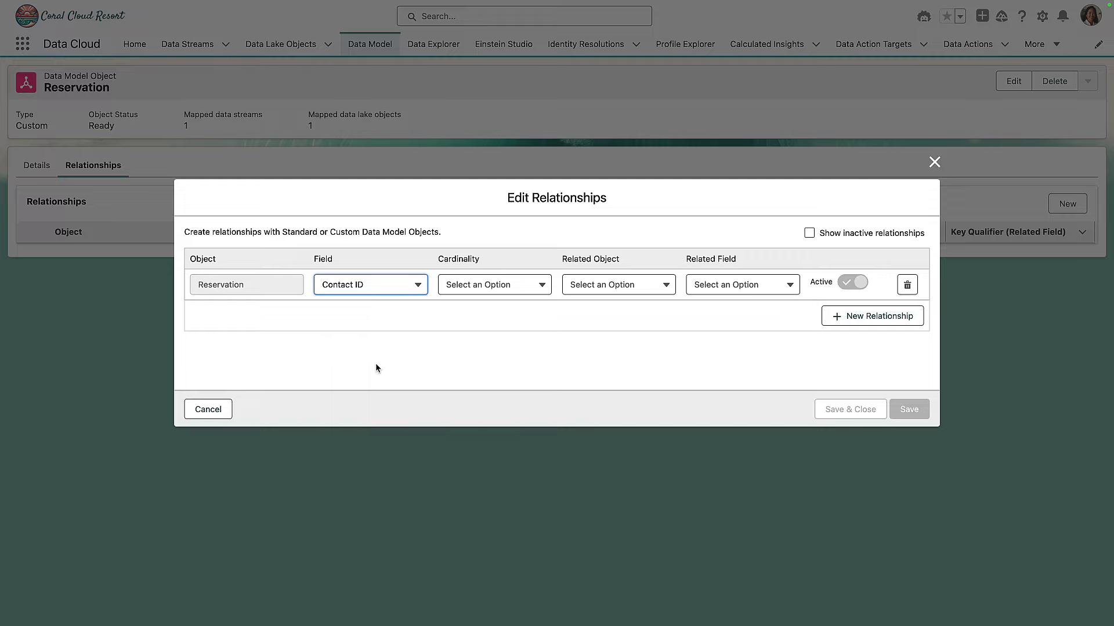
pyautogui.click(519, 285)
pyautogui.click(523, 328)
pyautogui.click(616, 287)
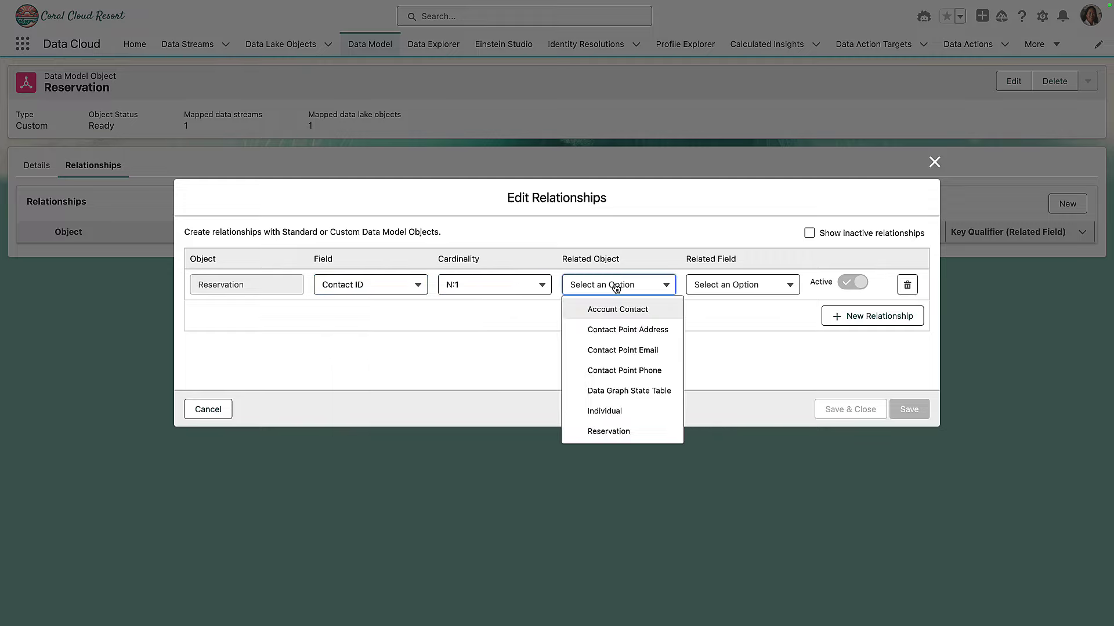
pyautogui.click(627, 410)
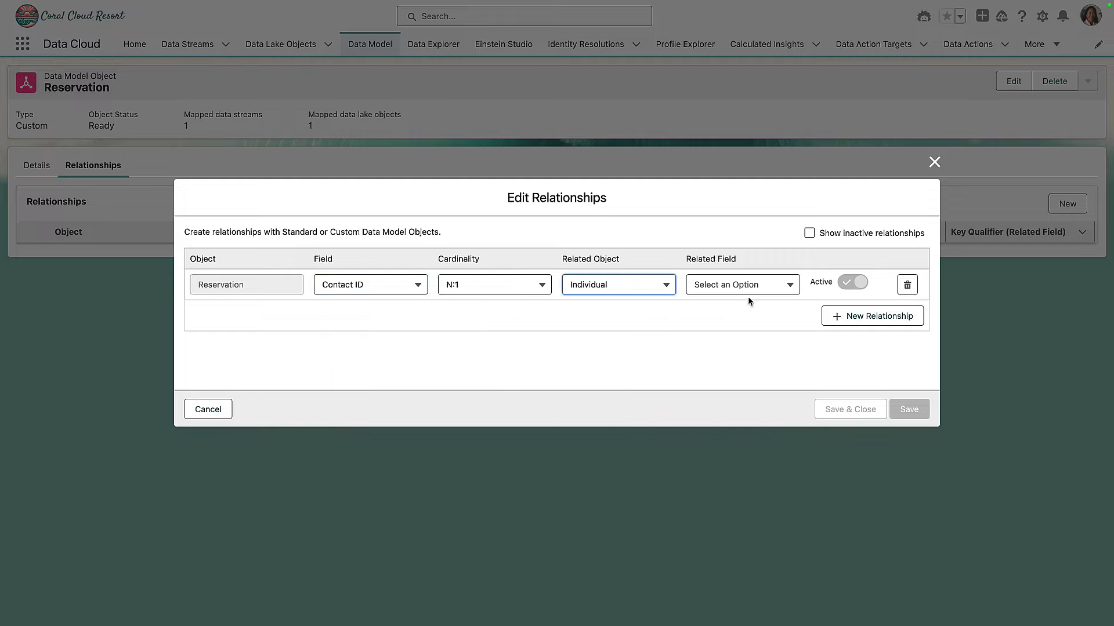
pyautogui.click(722, 286)
pyautogui.click(756, 329)
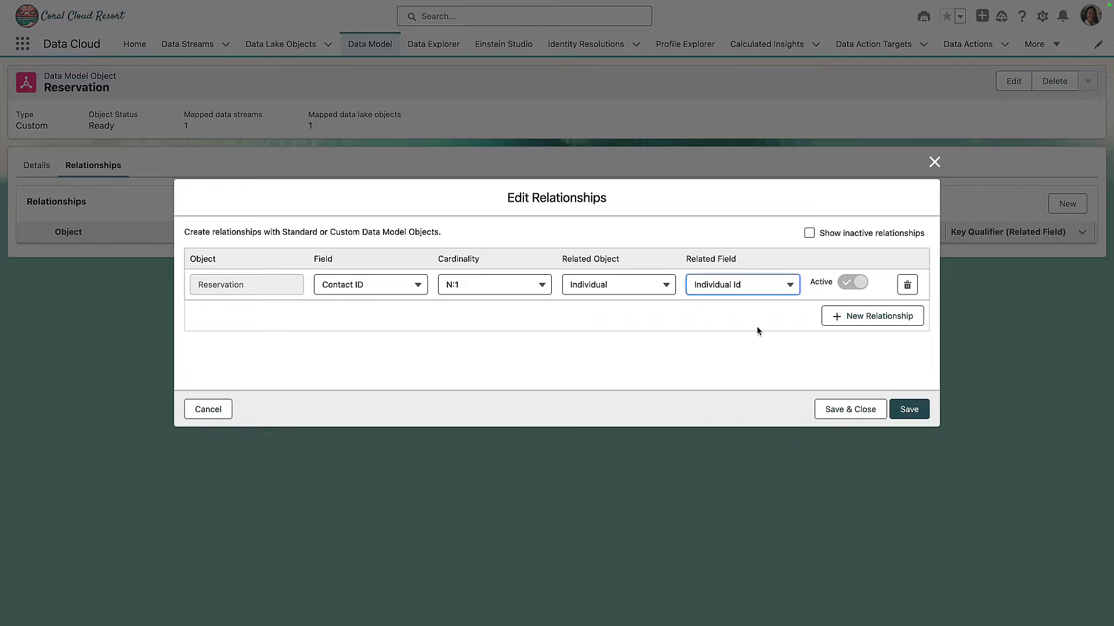
pyautogui.click(859, 413)
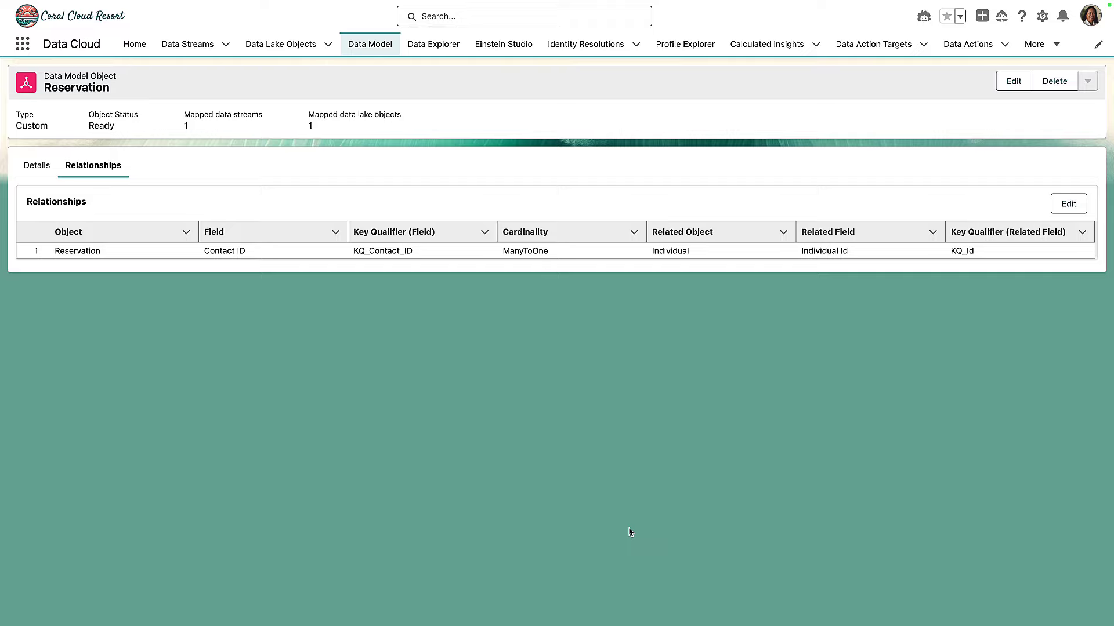
# Display the data model objects as a Graph and drag the Reservation node up and right beside Individual
pyautogui.click(359, 45)
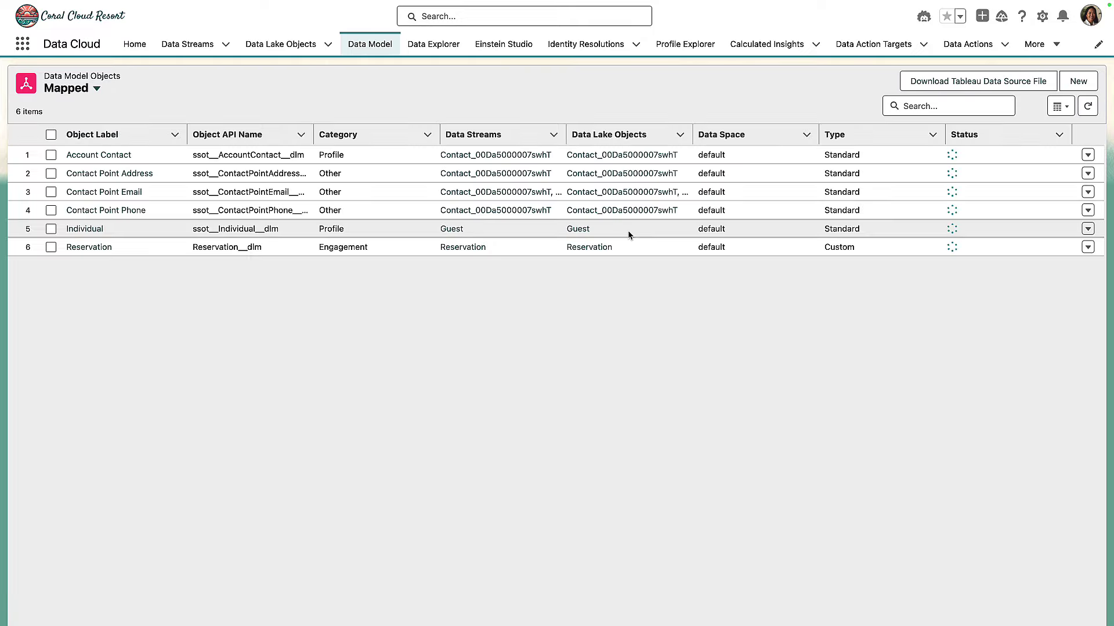
pyautogui.click(1060, 106)
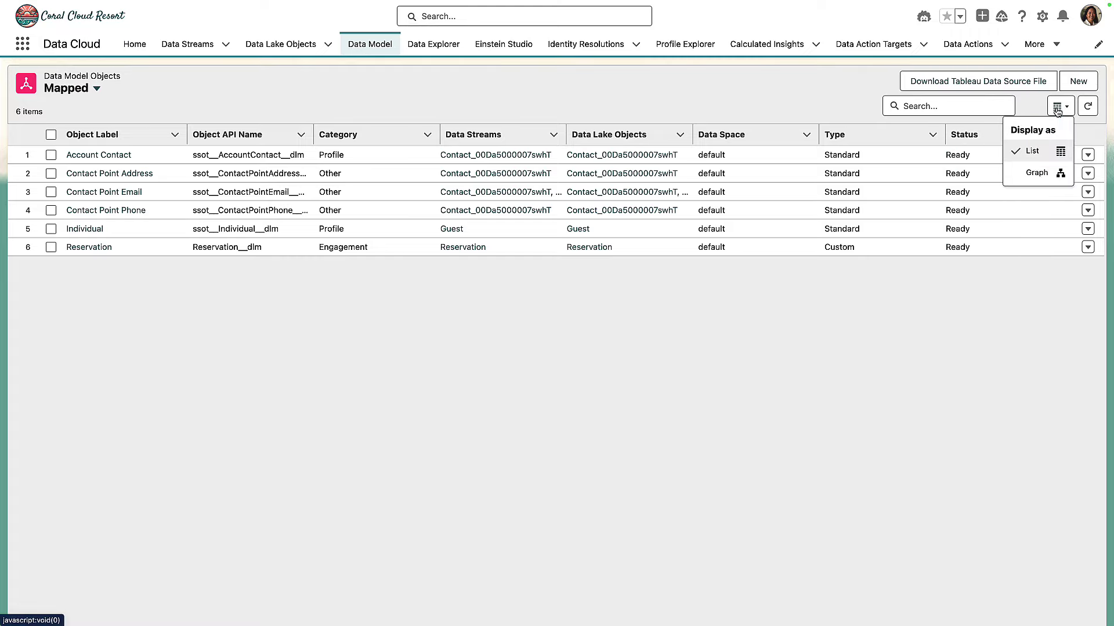
pyautogui.click(1036, 174)
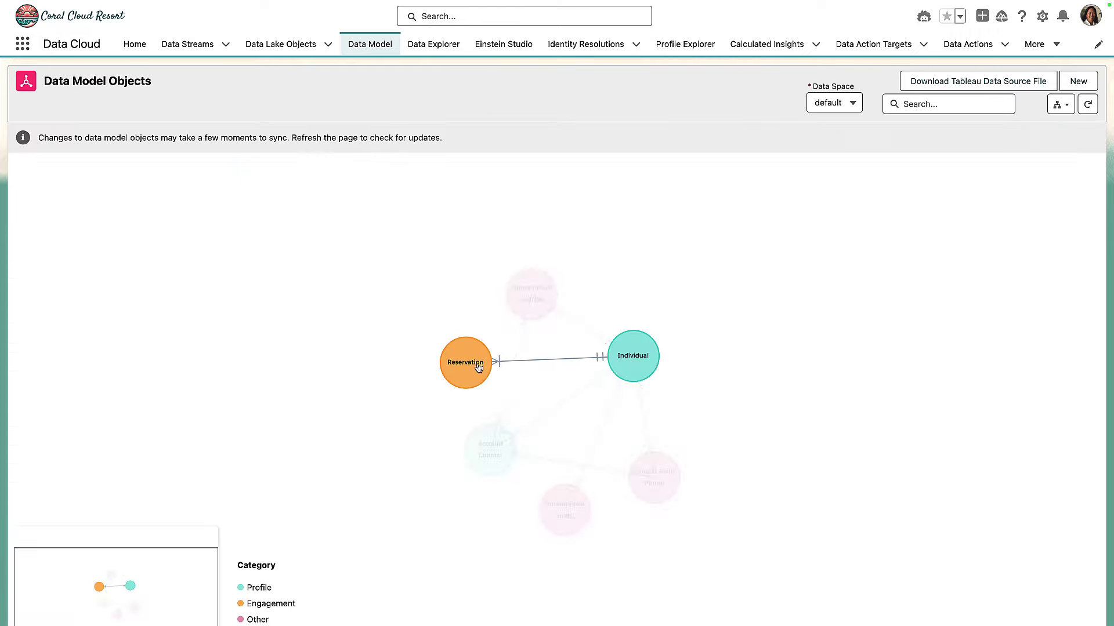
pyautogui.moveTo(465, 363); pyautogui.dragTo(717, 285)
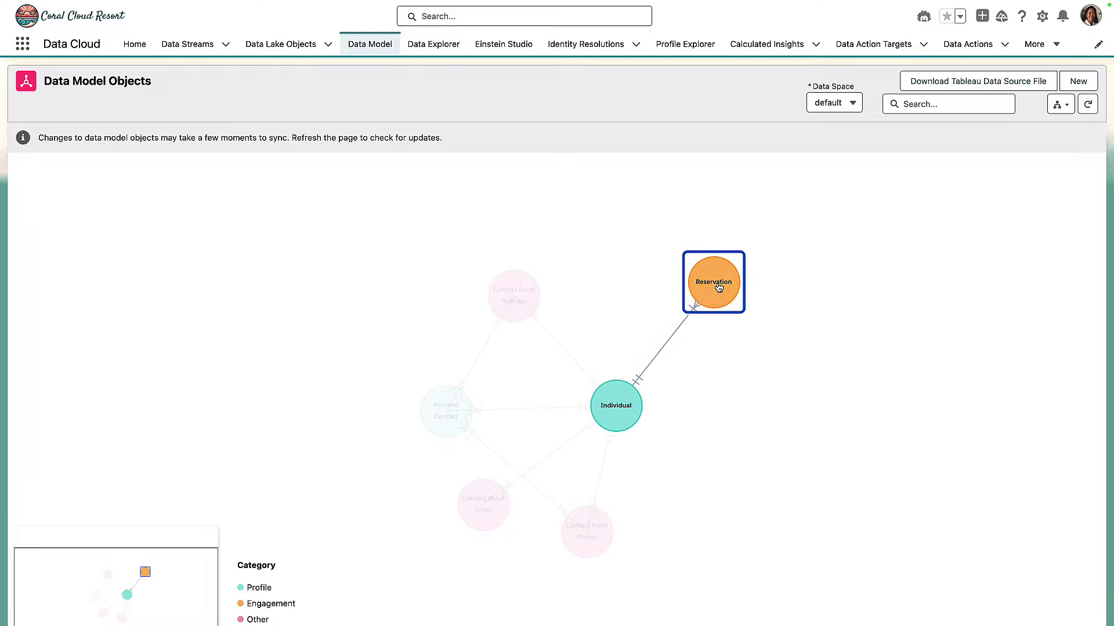
pyautogui.moveTo(717, 287); pyautogui.dragTo(733, 300)
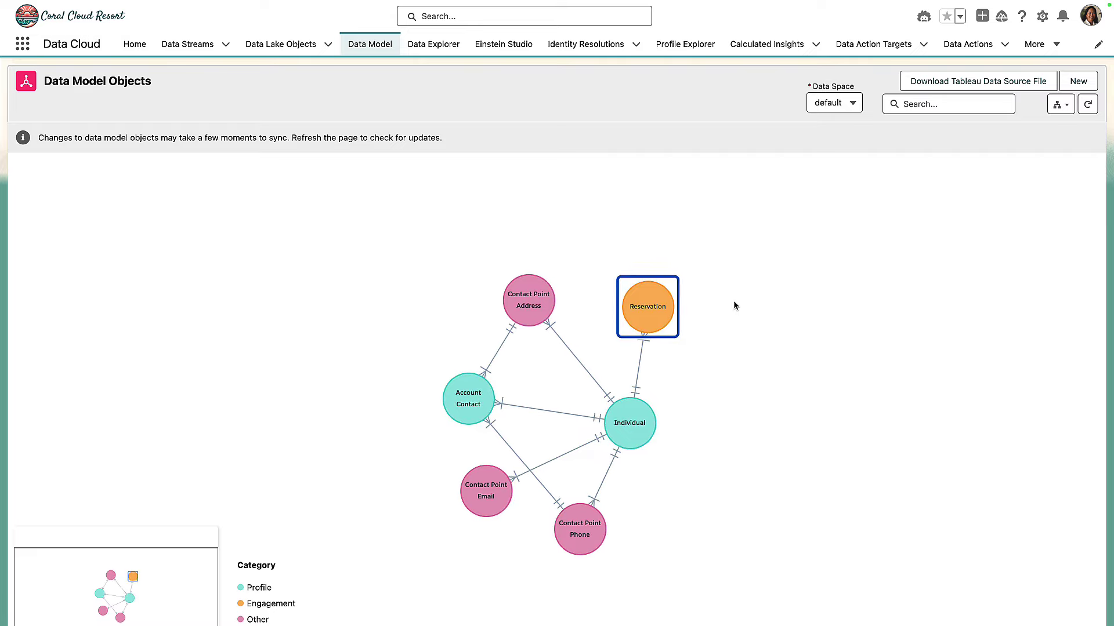